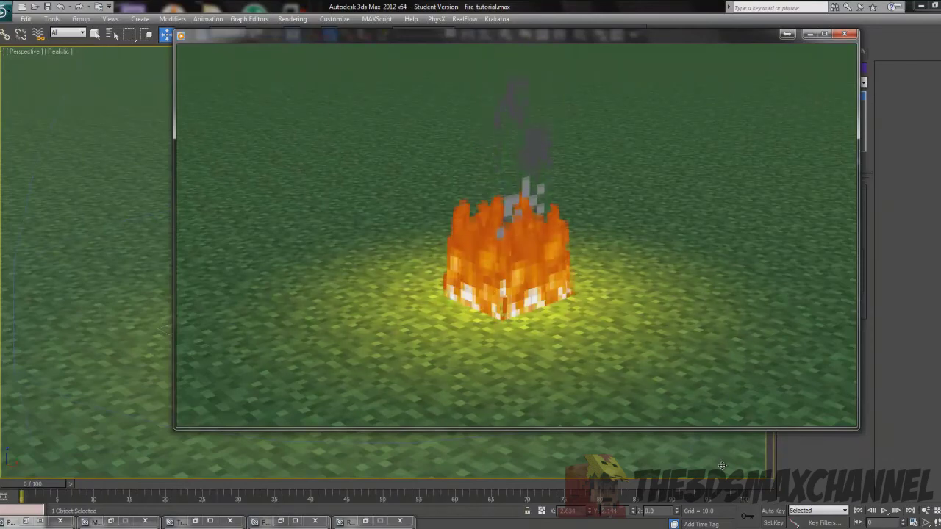
Clear the scene by putting away the reference video and deleting all fire and floor objects and the skylight.
mouse_move(775, 96)
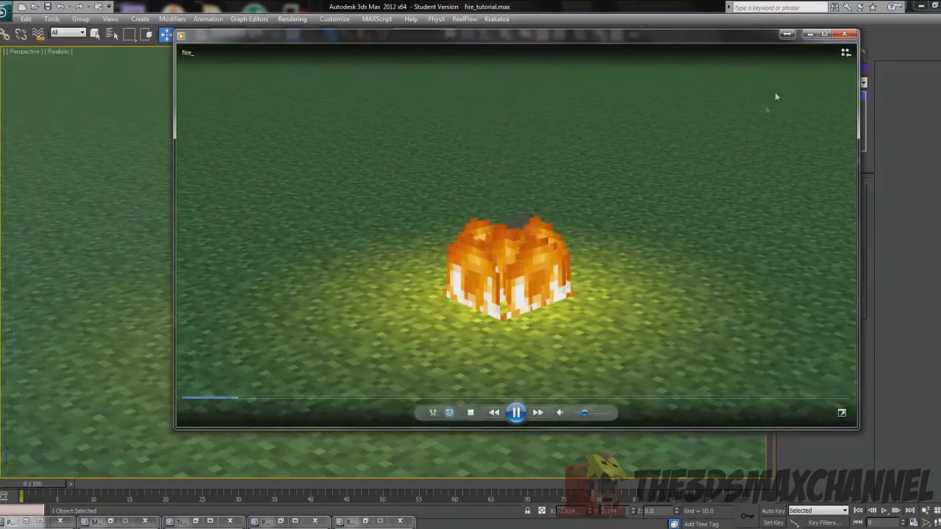
left_click(811, 35)
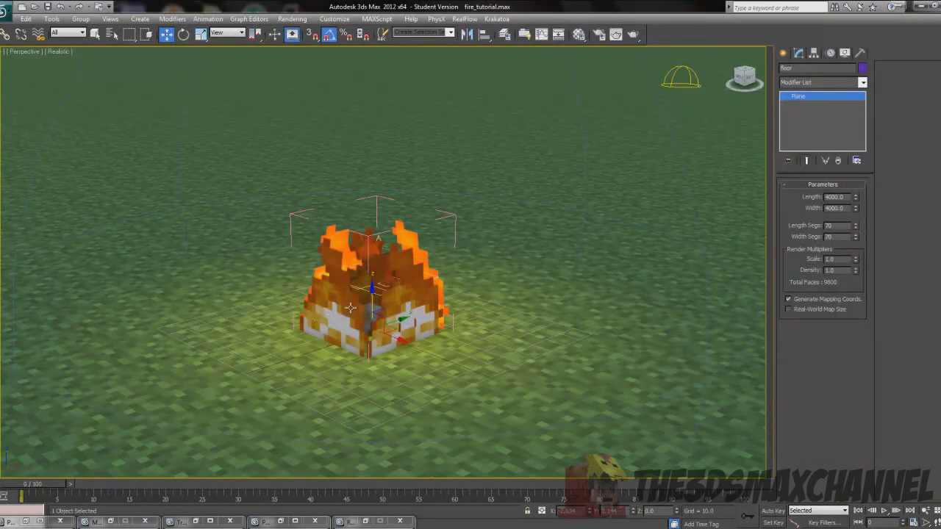
mouse_move(16, 488)
left_mouse_down()
mouse_move(586, 506)
mouse_move(15, 497)
left_mouse_up()
key("w")
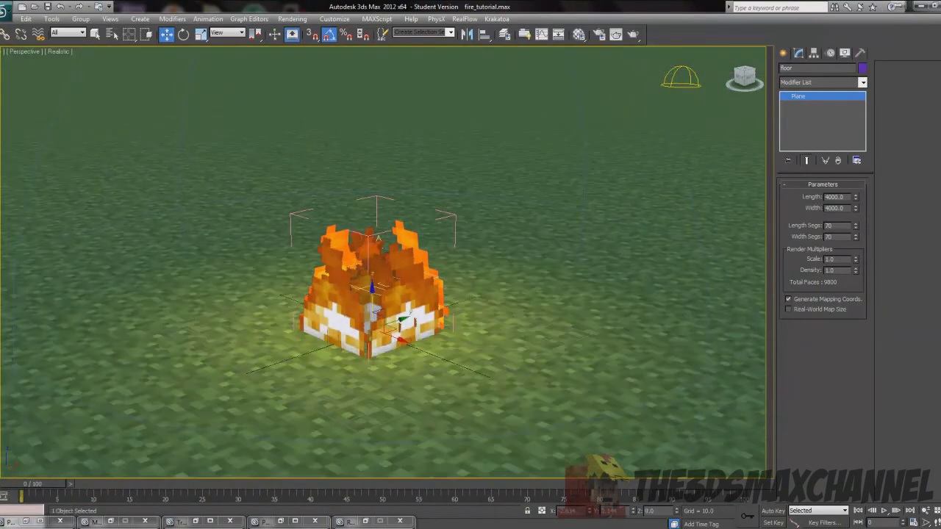
key("q")
left_click_drag(213, 214, 535, 380)
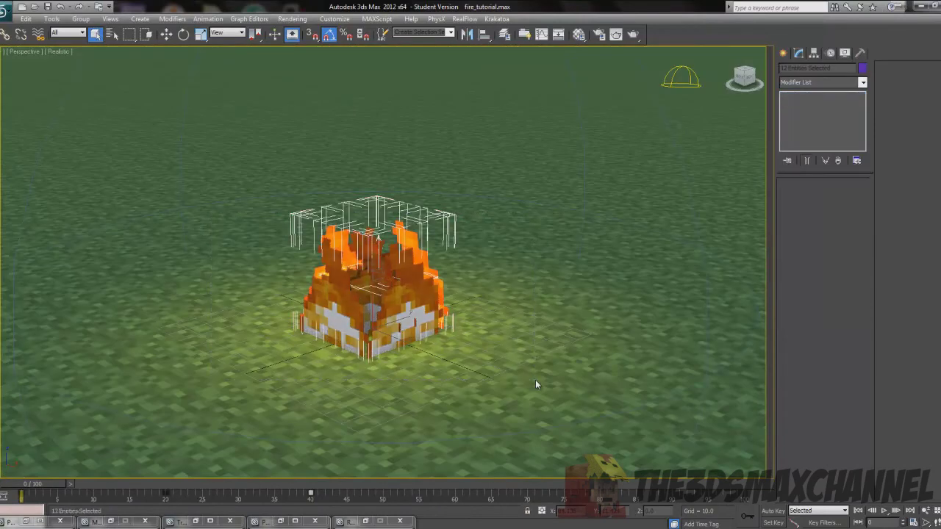
key("Delete")
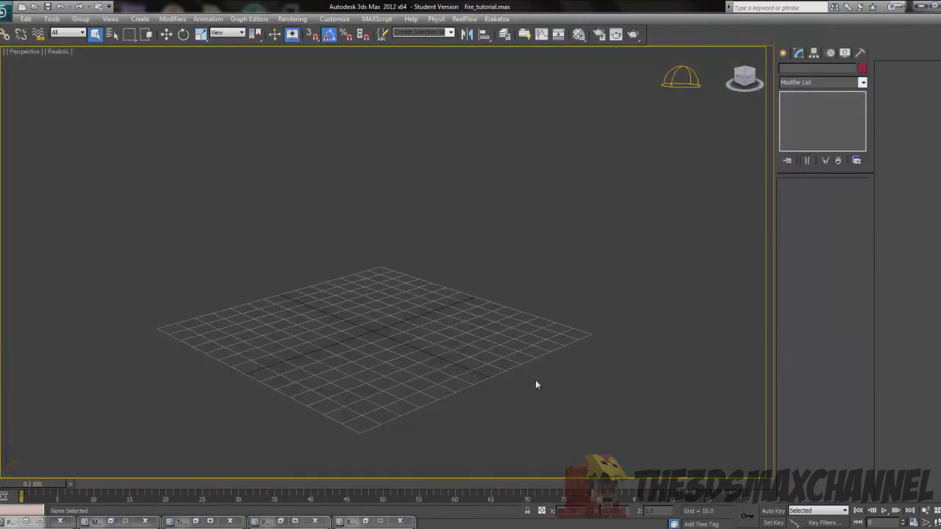
left_click(671, 82)
key("Delete")
middle_click_drag(389, 346, 329, 353, "alt")
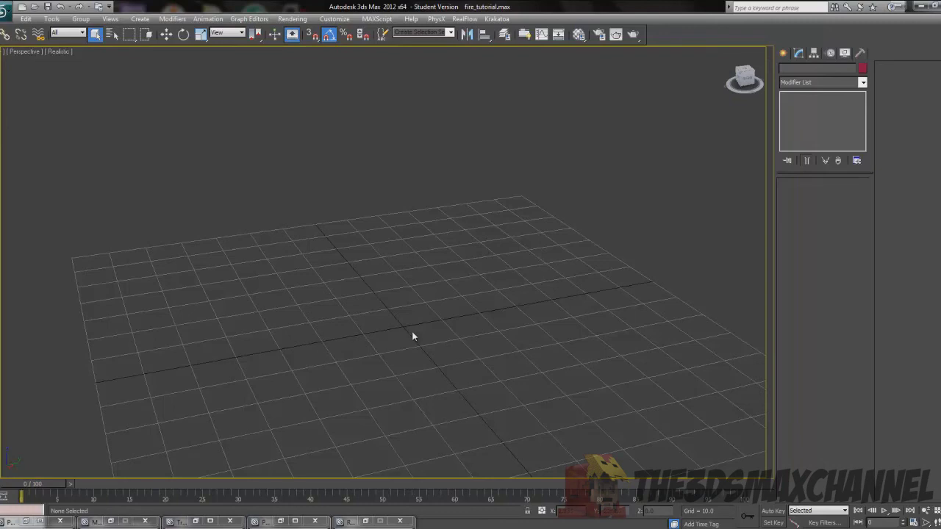
Create a standard primitive plane near the grid's centre, about 28.6 long and 50.2 wide.
left_click(783, 53)
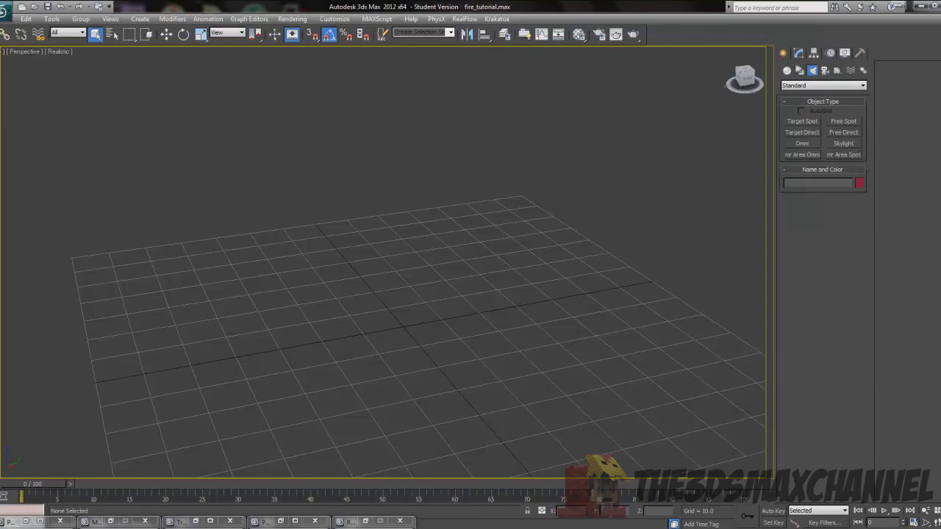
left_click(787, 71)
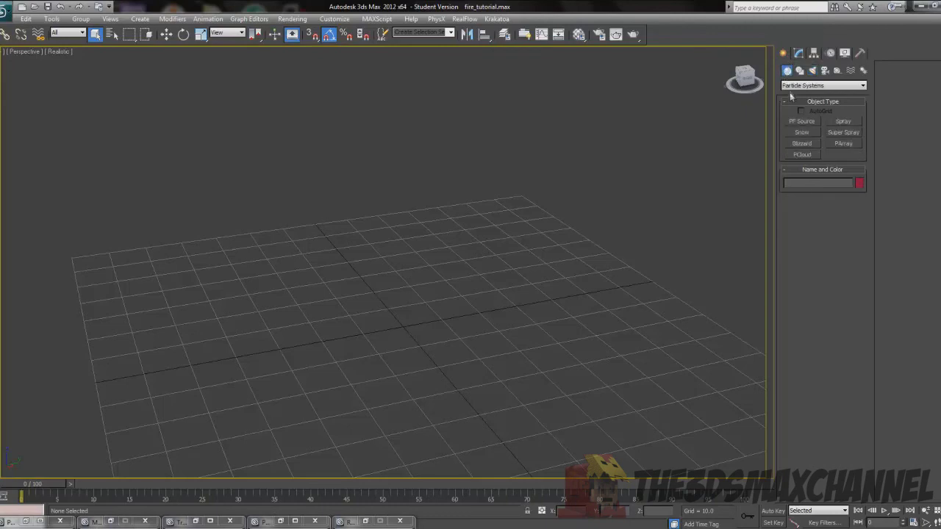
left_click(804, 88)
left_click(795, 91)
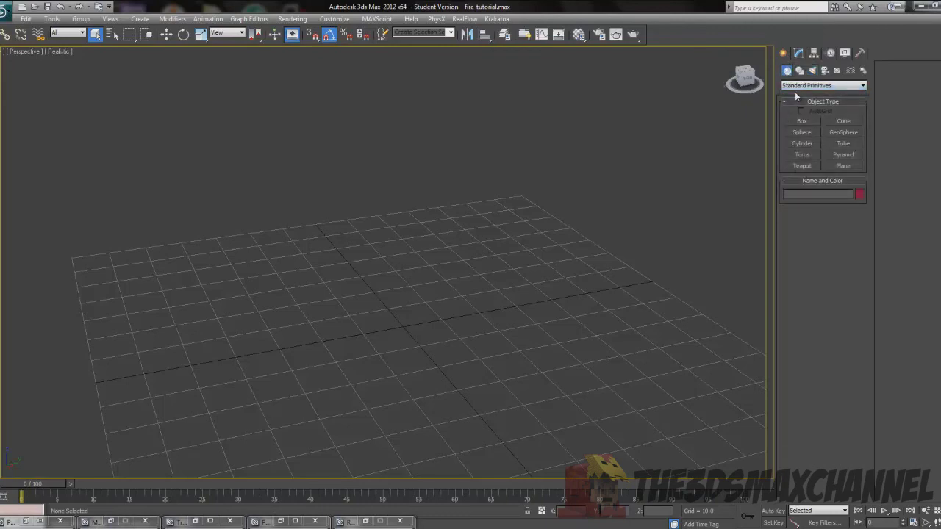
left_click(841, 166)
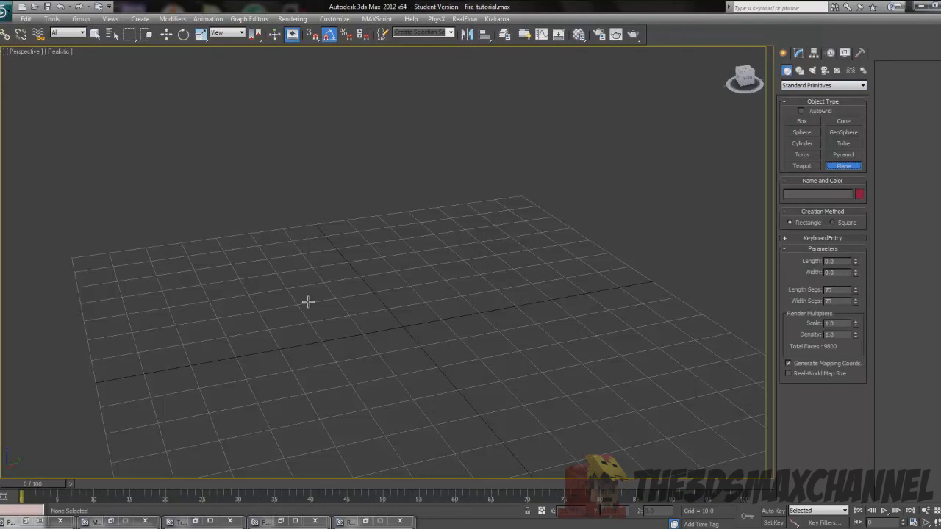
left_click_drag(308, 301, 518, 387)
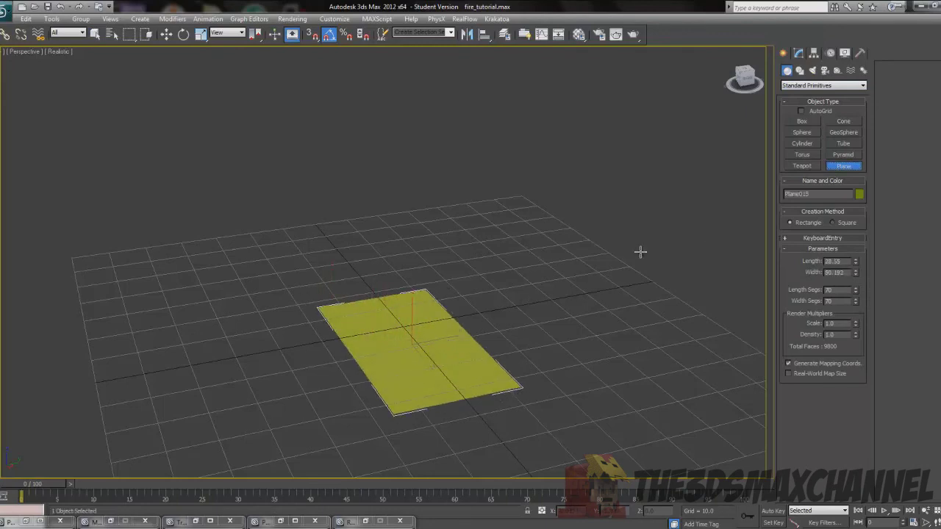
Set the plane's length segments and width segments to 4 each.
left_click(800, 56)
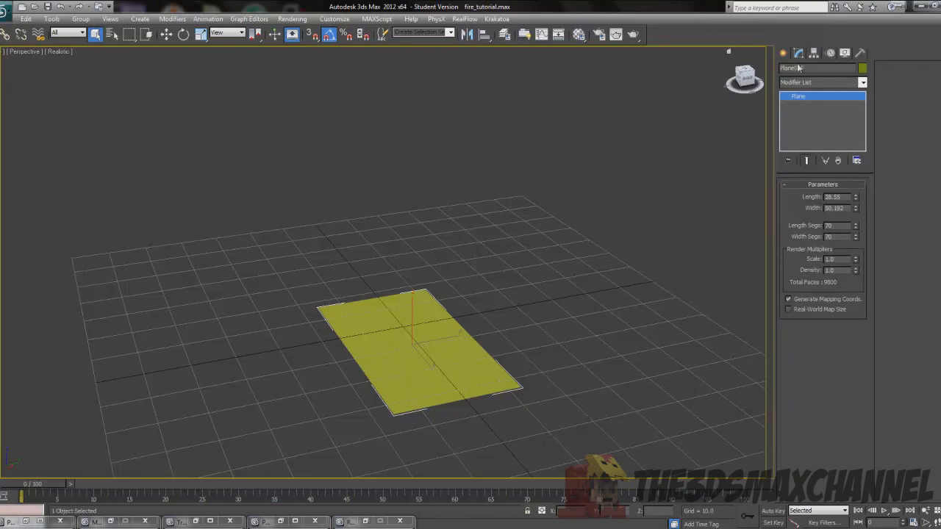
double_click(838, 225)
type("4")
key("Return")
double_click(839, 238)
type("4")
key("Return")
Set the plane's length to 60 and its width to 50.
double_click(842, 197)
type("60")
key("Tab")
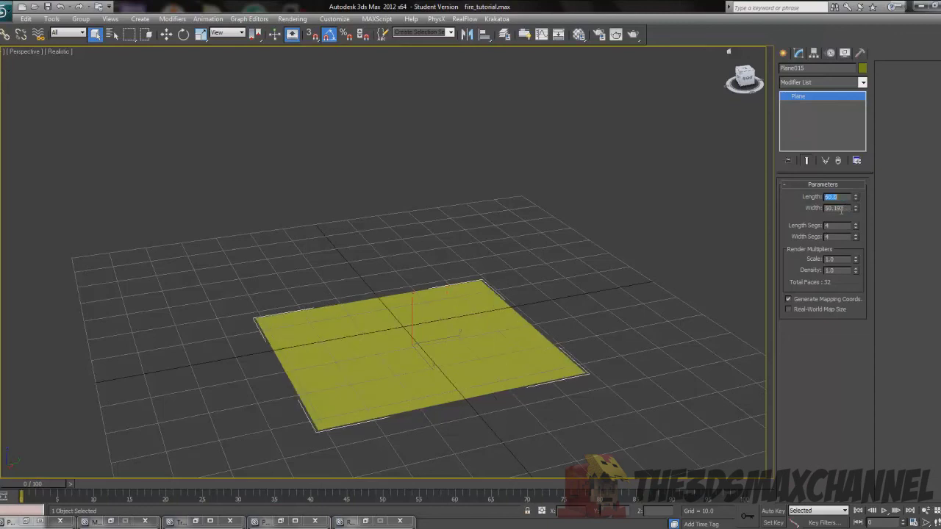
type("50")
key("Return")
Open the Material Editor and reset all its material slots.
middle_click_drag(680, 265, 523, 300, "alt")
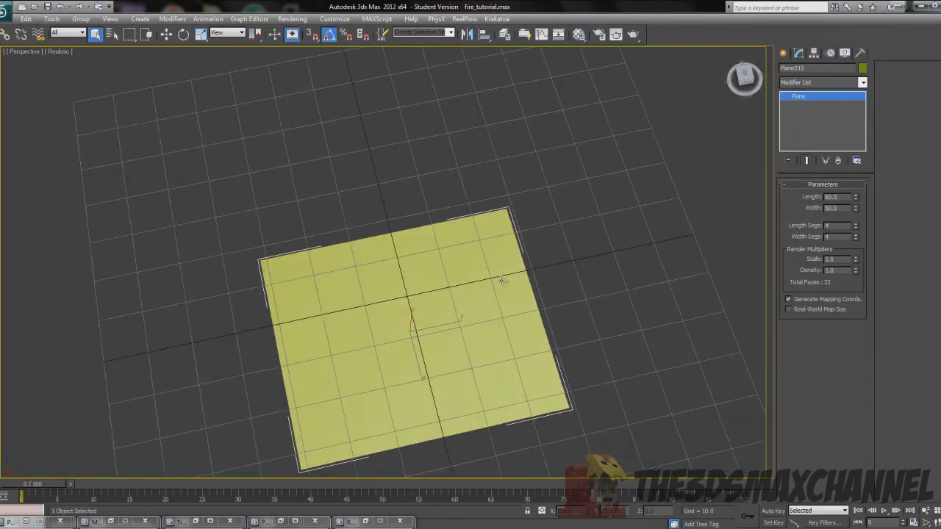
middle_click_drag(497, 279, 521, 211, "alt")
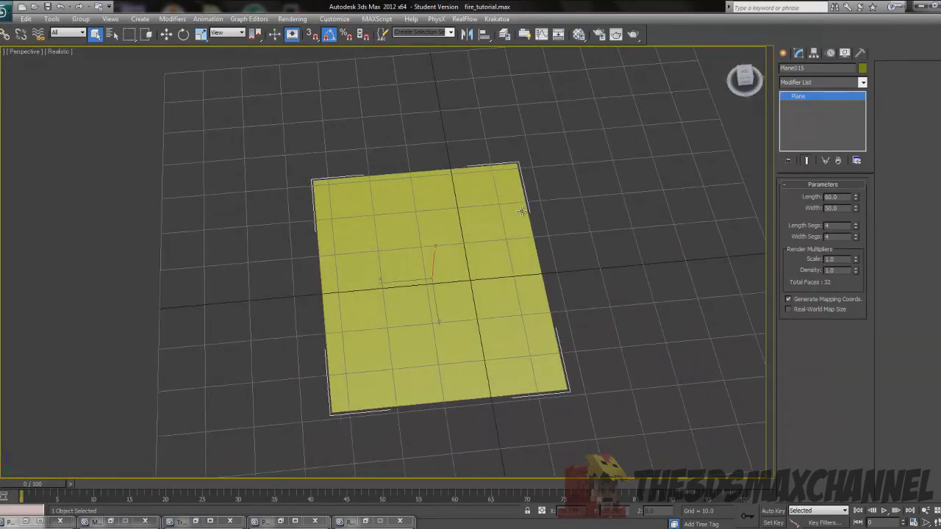
key("m")
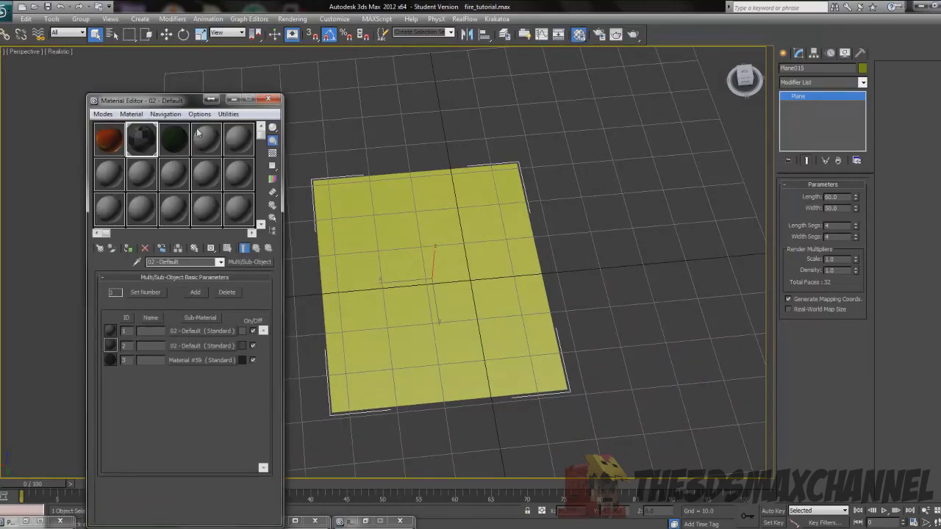
left_click(228, 114)
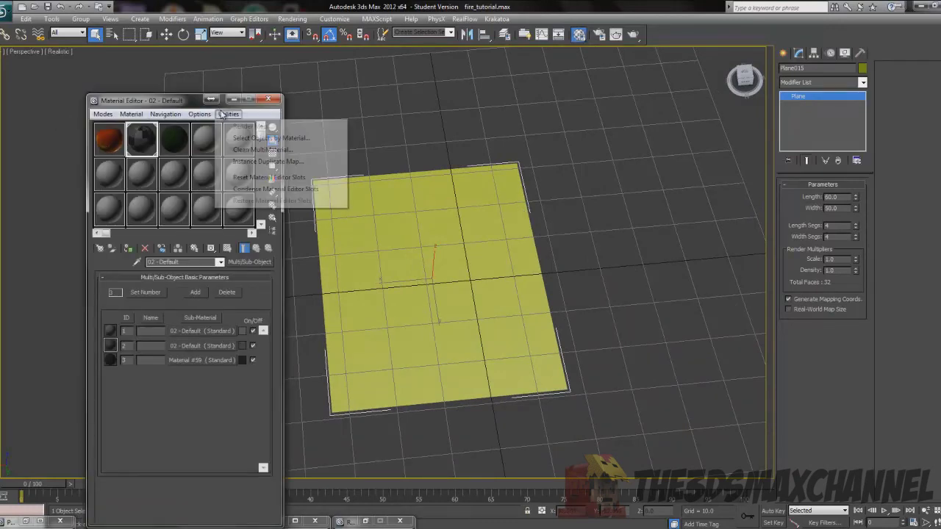
left_click(269, 178)
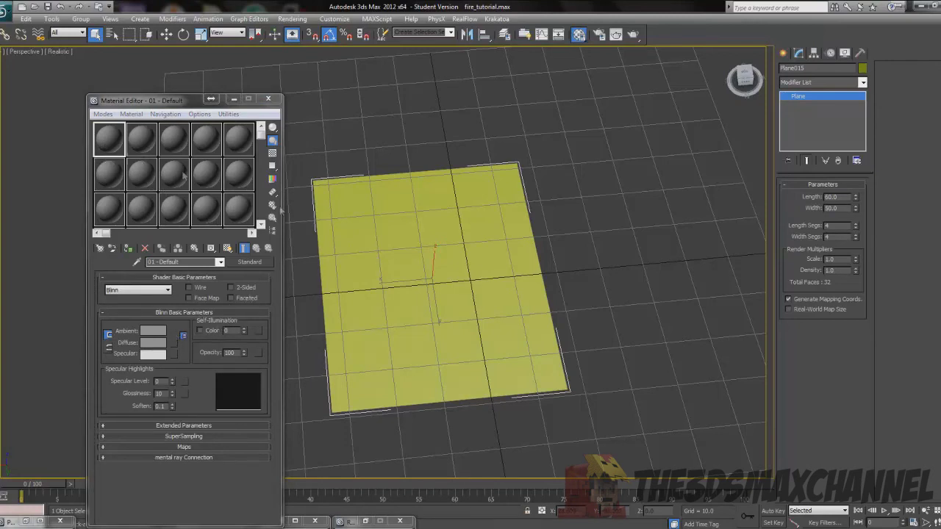
Assign the first default material to the plane and enable its display in the viewport.
middle_click_drag(424, 266, 415, 254)
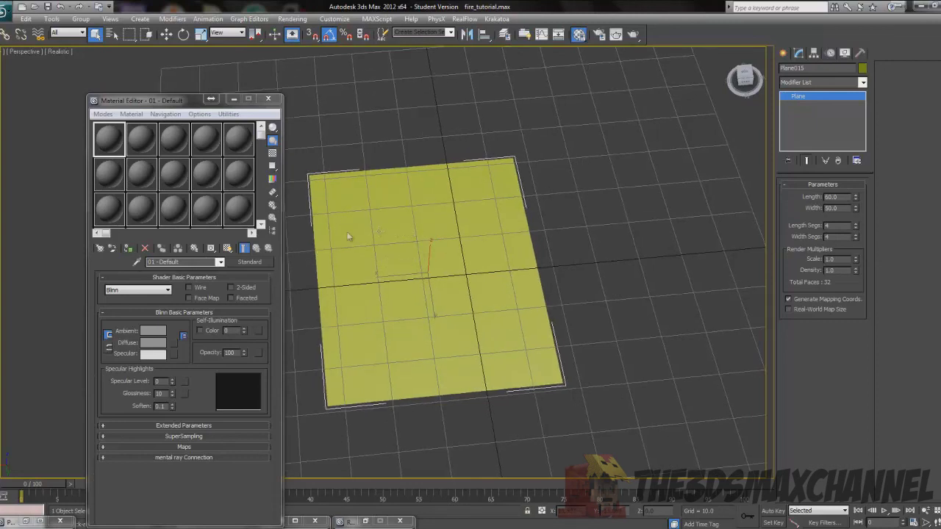
left_click(128, 249)
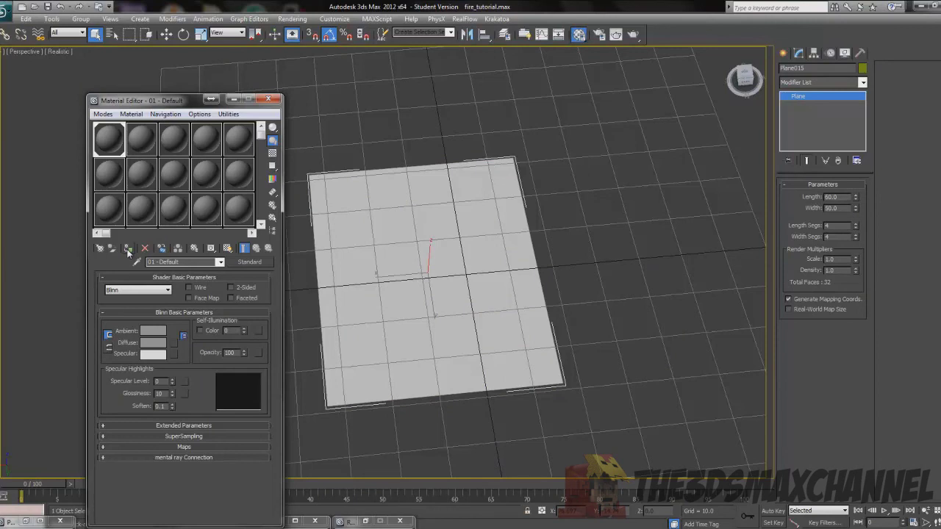
middle_click_drag(407, 270, 394, 250)
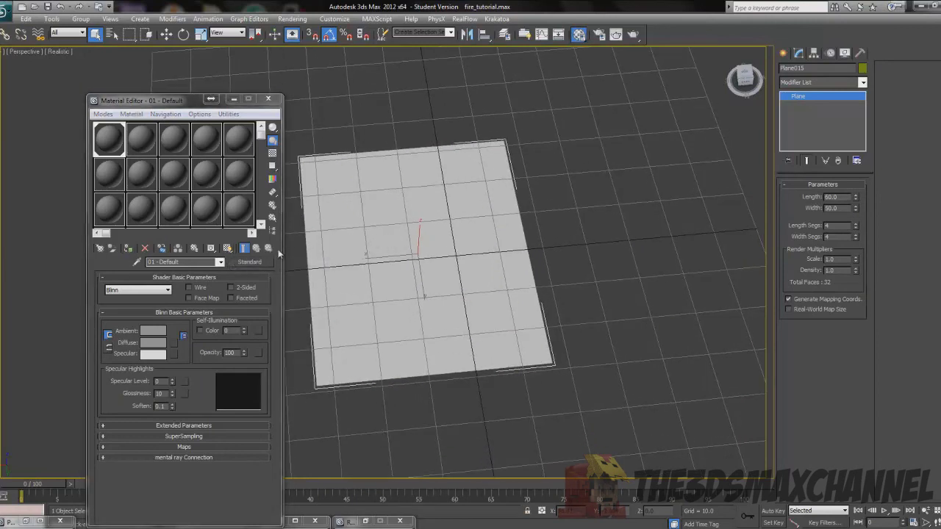
left_click(227, 248)
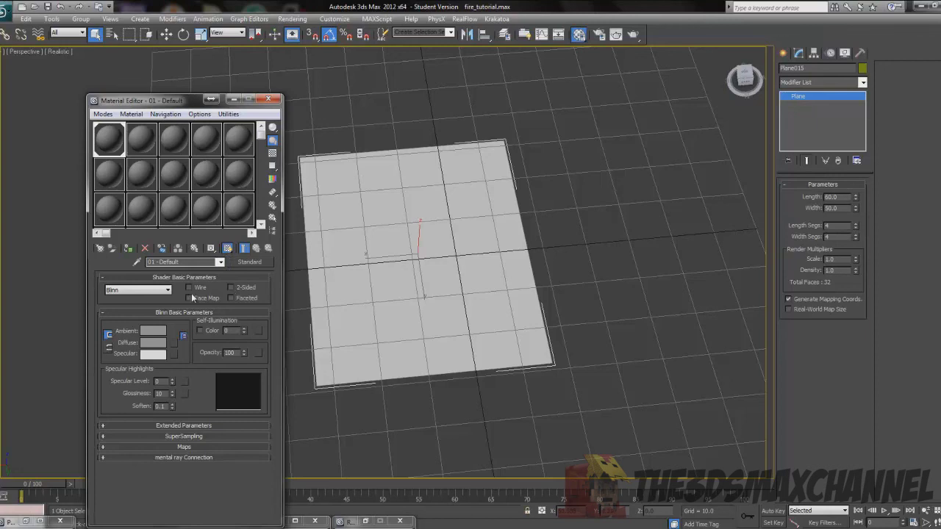
Make the plane's material 2-Sided and check the plane from another angle.
left_click(230, 287)
mouse_move(475, 275)
middle_mouse_down("alt")
mouse_move(495, 195)
mouse_move(477, 273)
middle_mouse_up("alt")
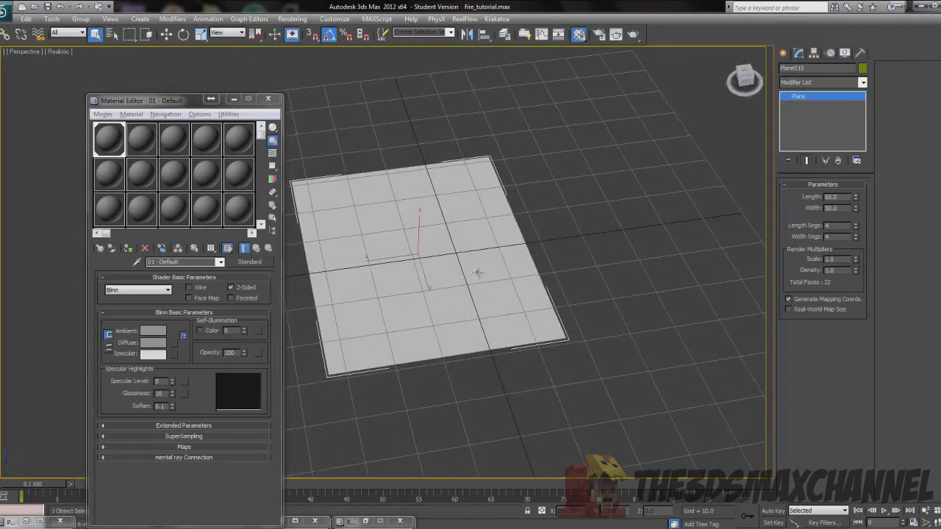
left_click_drag(477, 272, 517, 268)
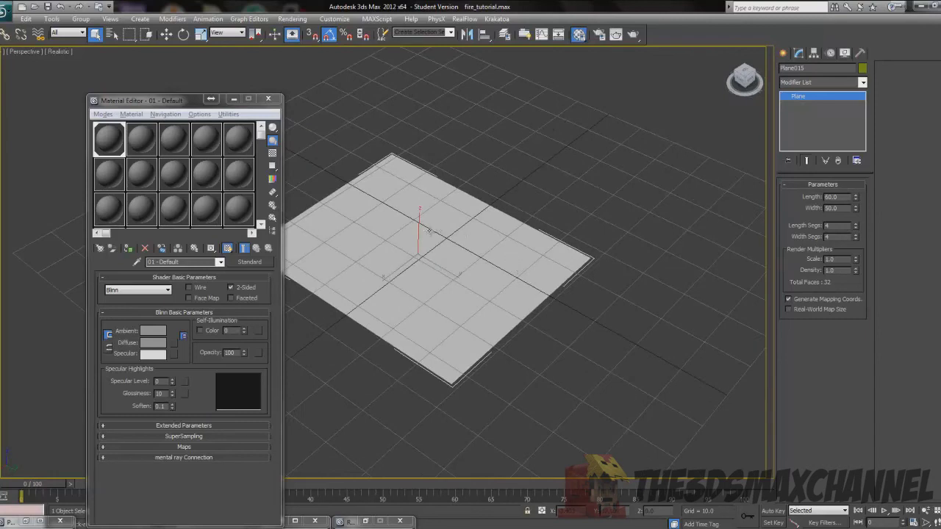
Load the fire__00000 image sequence, frames 0 to 29, as a Bitmap in the material's diffuse map.
left_click(174, 353)
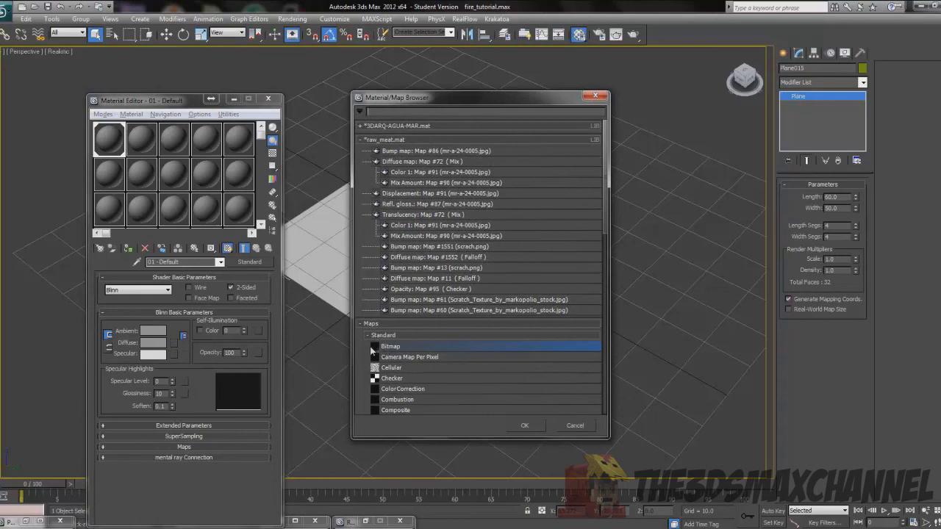
double_click(390, 347)
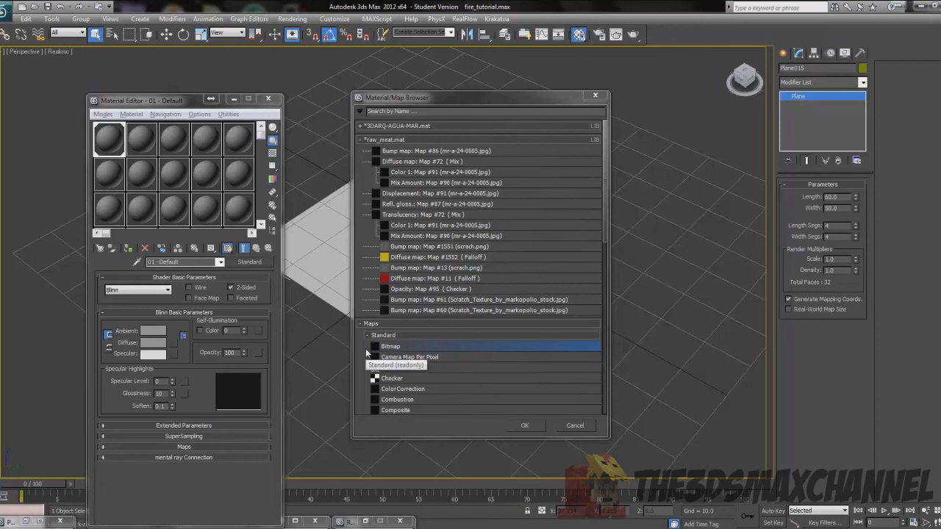
double_click(386, 347)
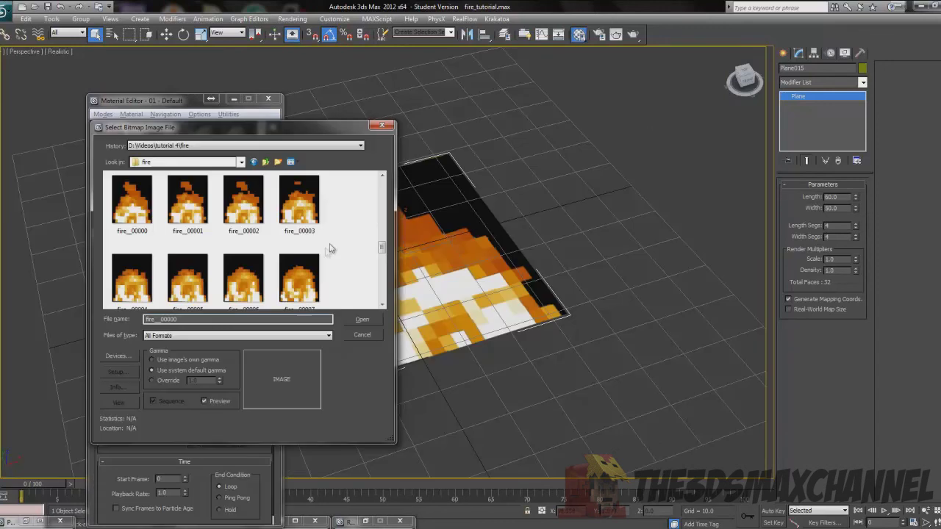
left_click(133, 209)
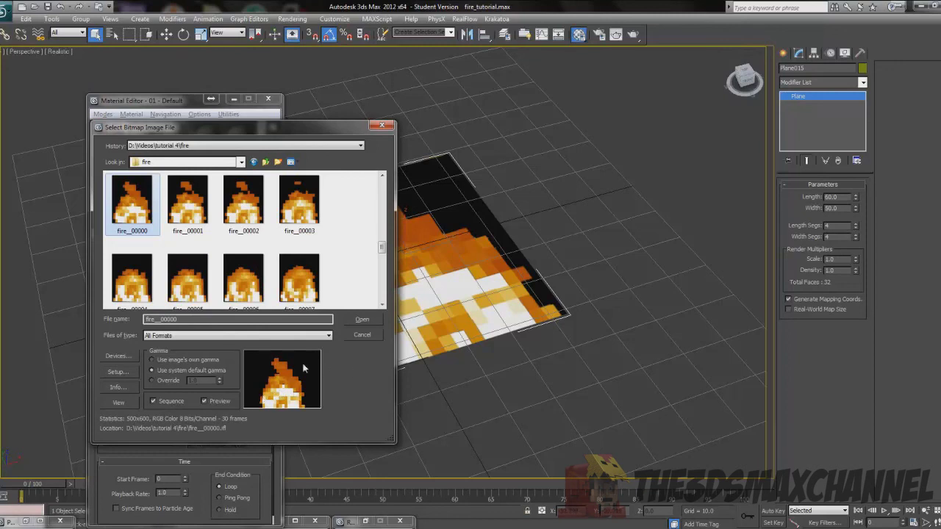
left_click(130, 372)
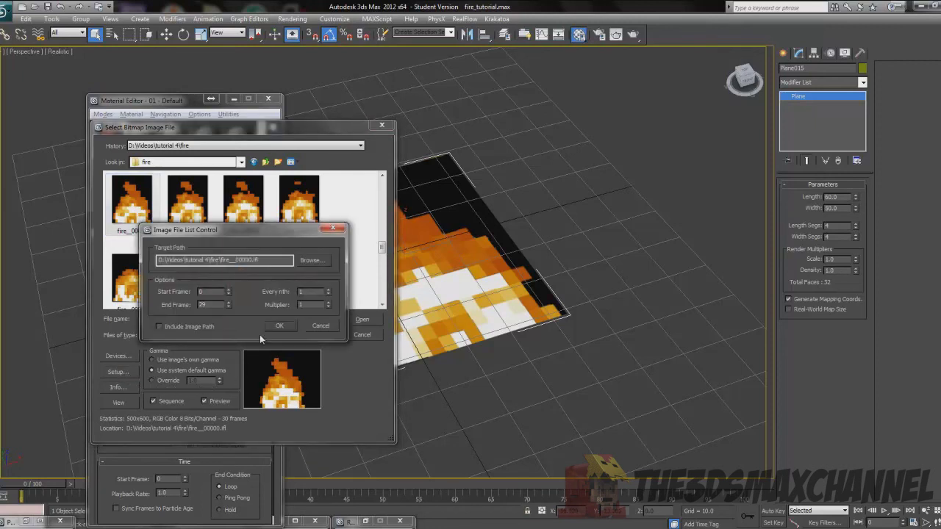
left_click(278, 329)
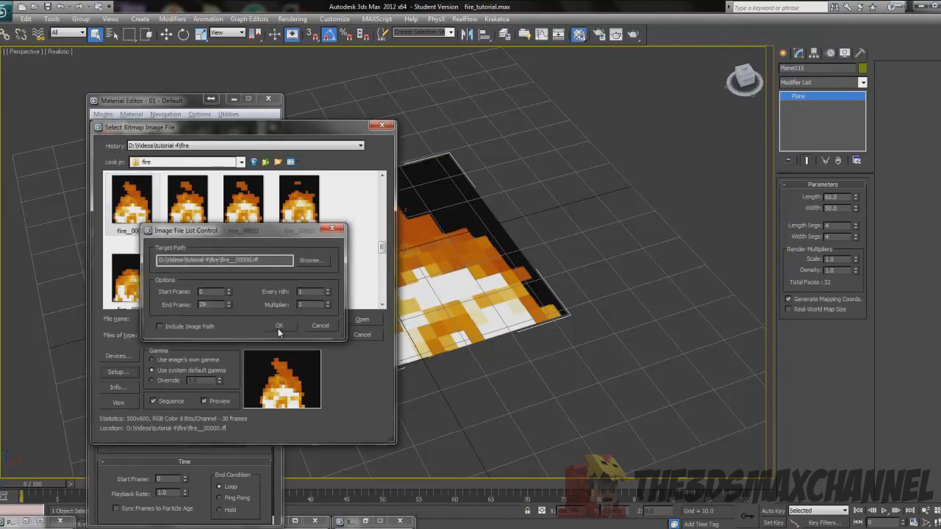
left_click(358, 322)
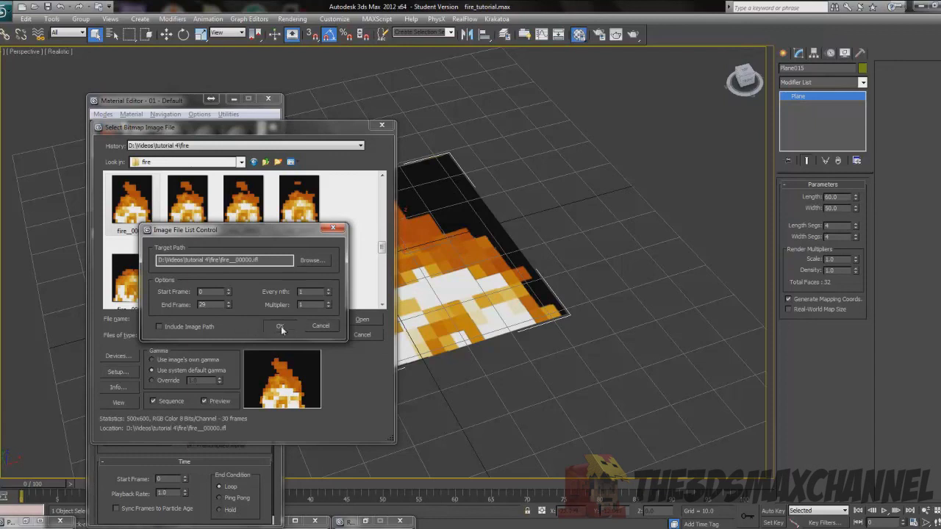
left_click(280, 325)
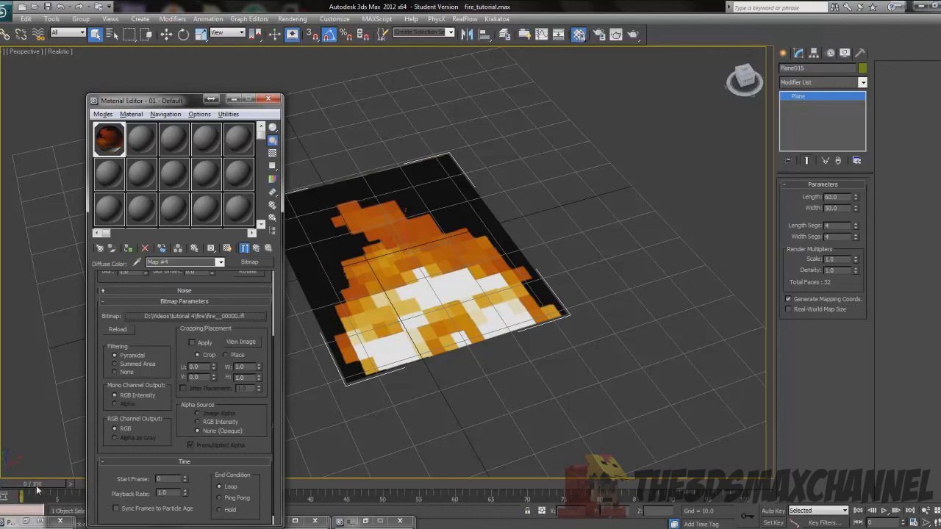
Scrub the timeline from frame 0 to frame 100 to preview the animated fire texture on the plane.
left_click_drag(36, 485, 590, 517)
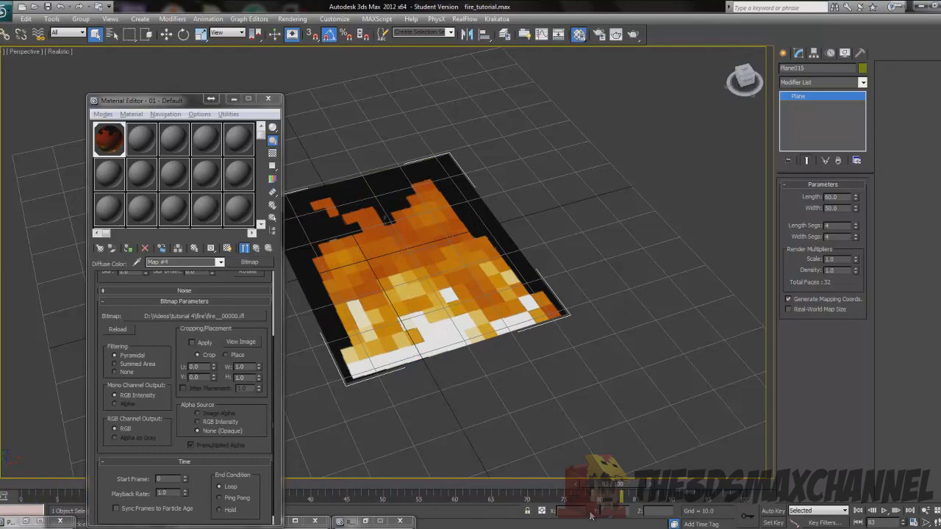
left_click_drag(610, 487, 735, 507)
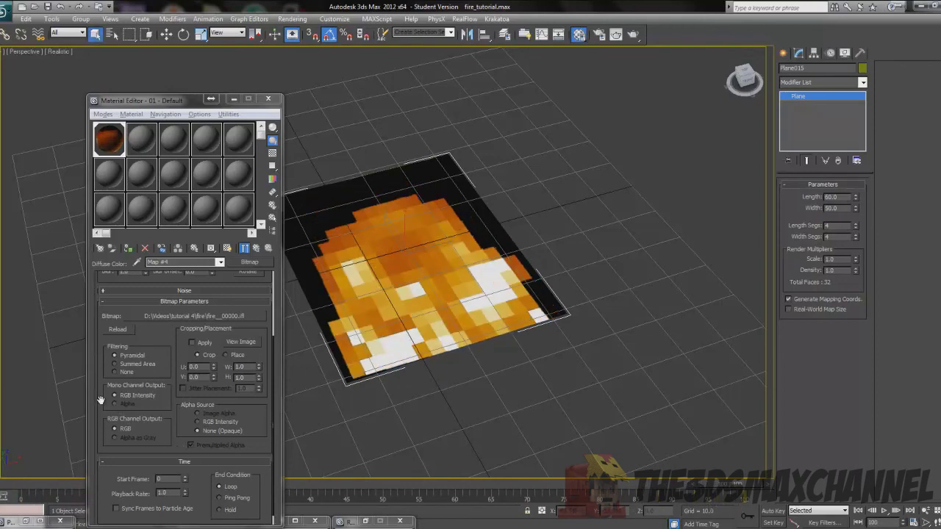
scroll(193, 463, "down", 1)
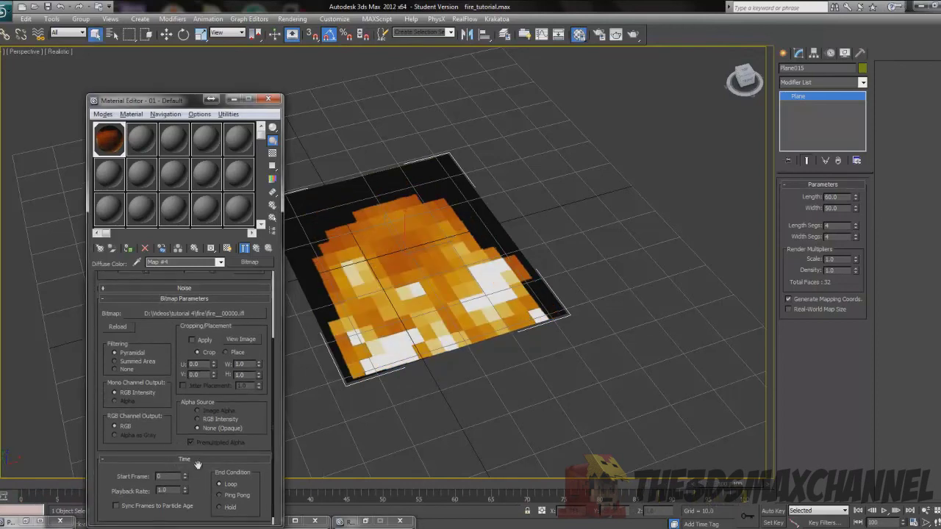
Examine the fire bitmap's Time settings and scrub the timeline from frame 0 to frame 61 to preview the looping texture.
scroll(202, 485, "down", 3)
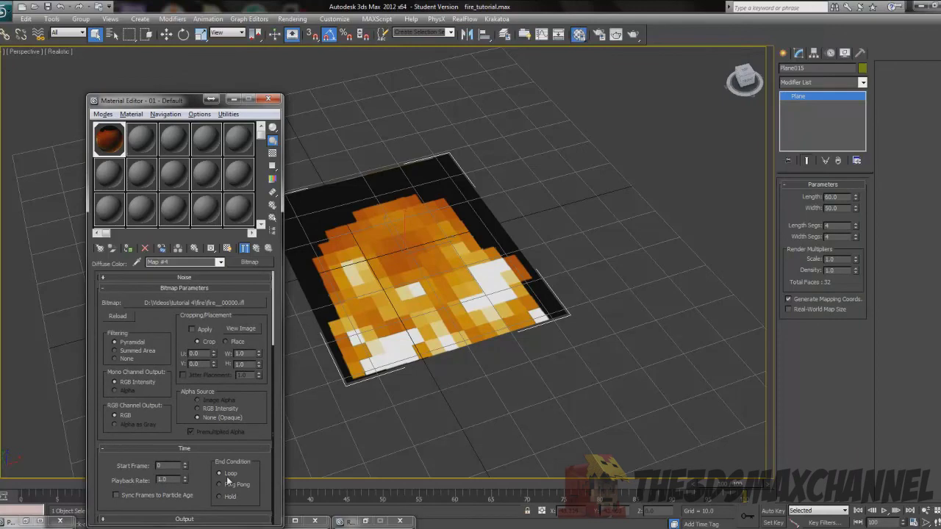
left_click_drag(4, 485, 29, 510)
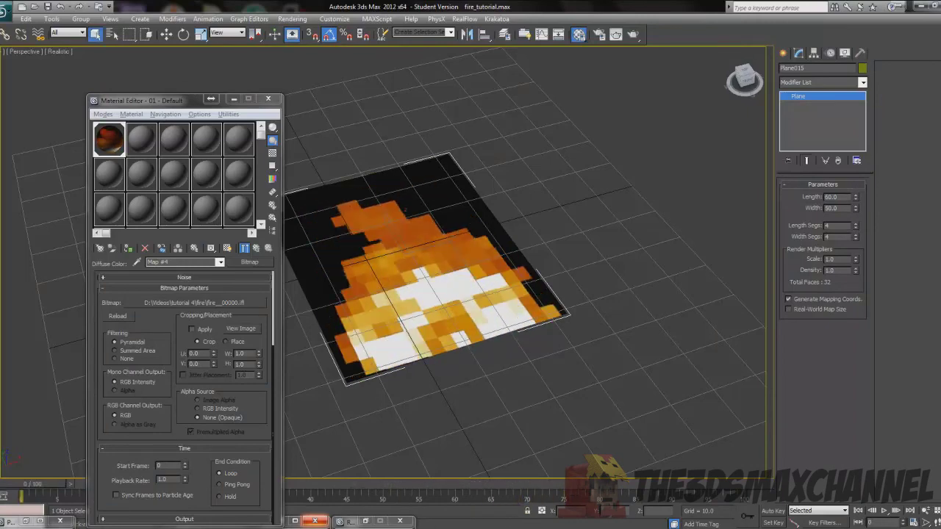
scroll(124, 445, "up", 3)
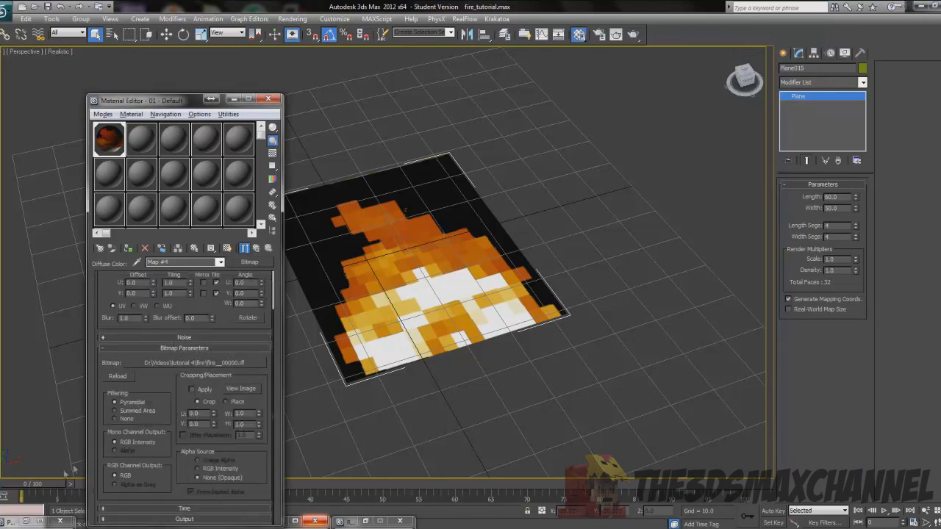
left_click_drag(37, 485, 470, 499)
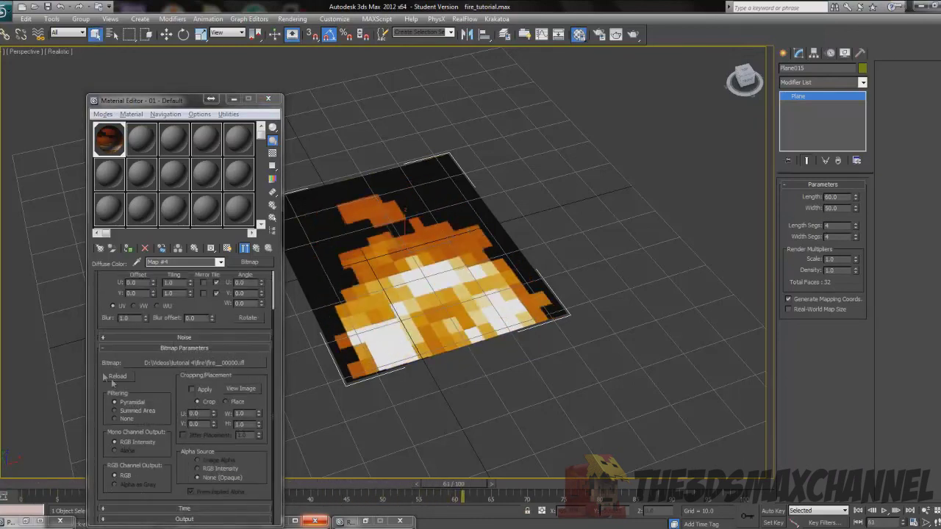
scroll(110, 388, "up", 3)
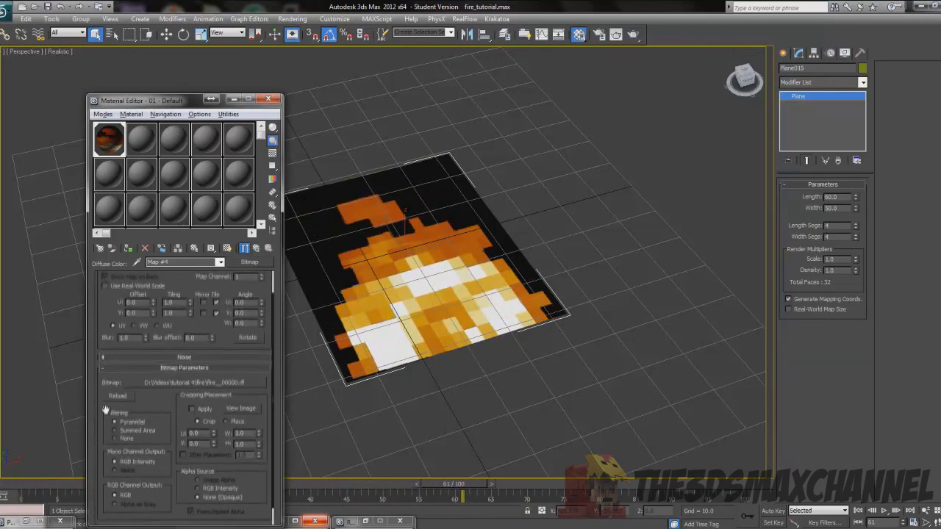
Return to the parent material, check the plane from other angles and review its diffuse bitmap's parameters.
left_click(255, 249)
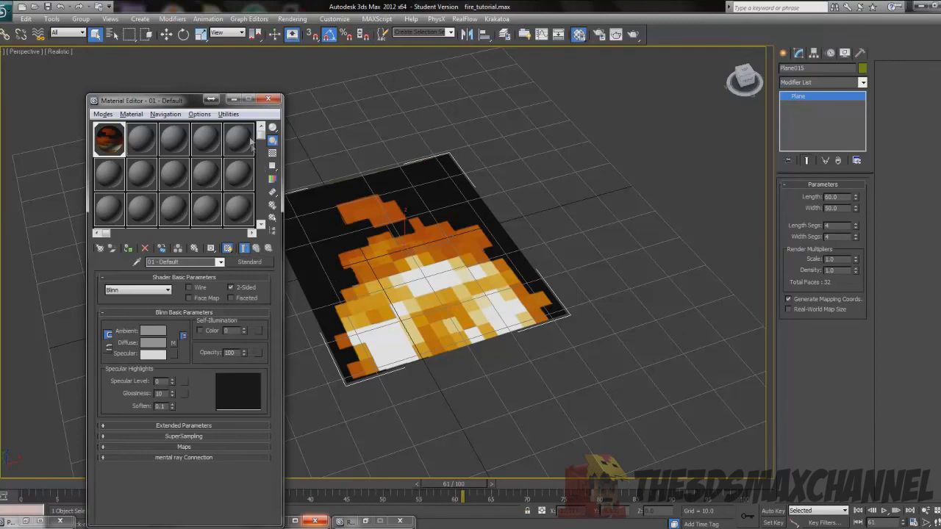
left_click(231, 100)
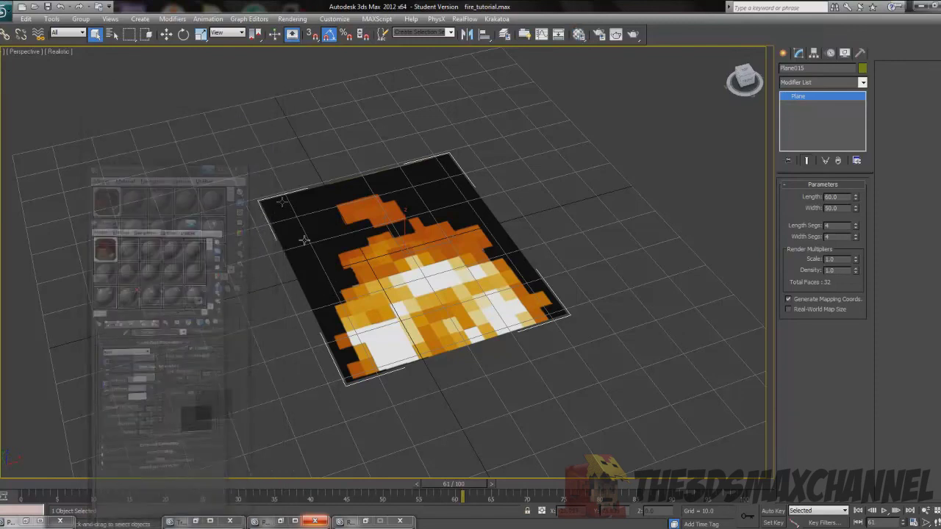
middle_click_drag(309, 237, 292, 297, "alt")
key("m")
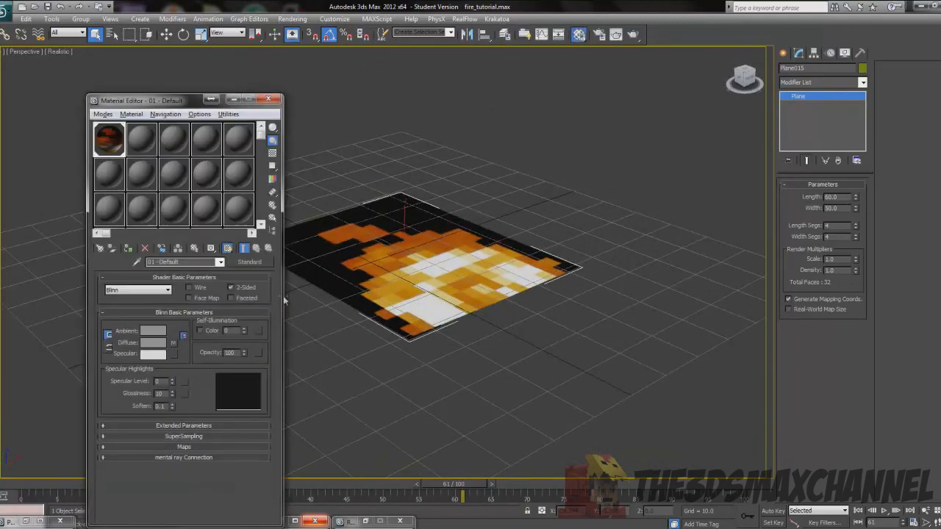
middle_click_drag(375, 298, 360, 299, "alt")
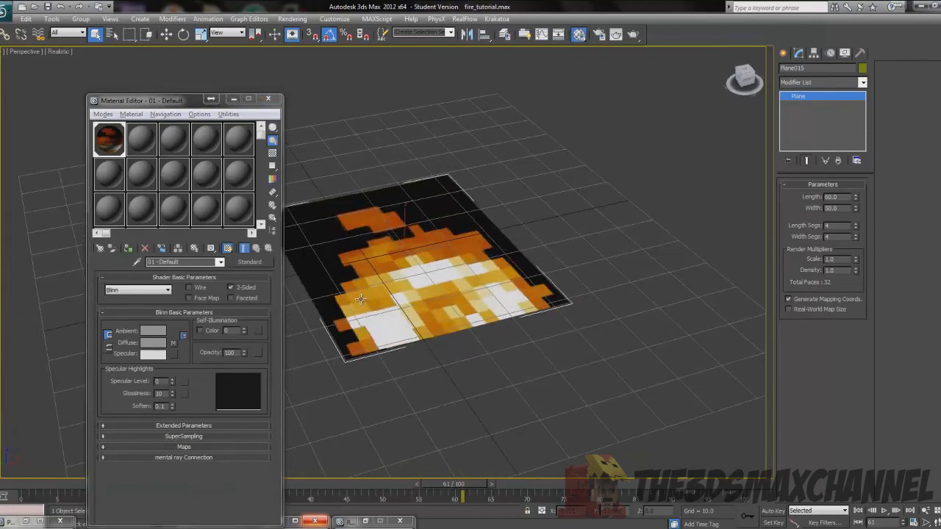
left_click(174, 343)
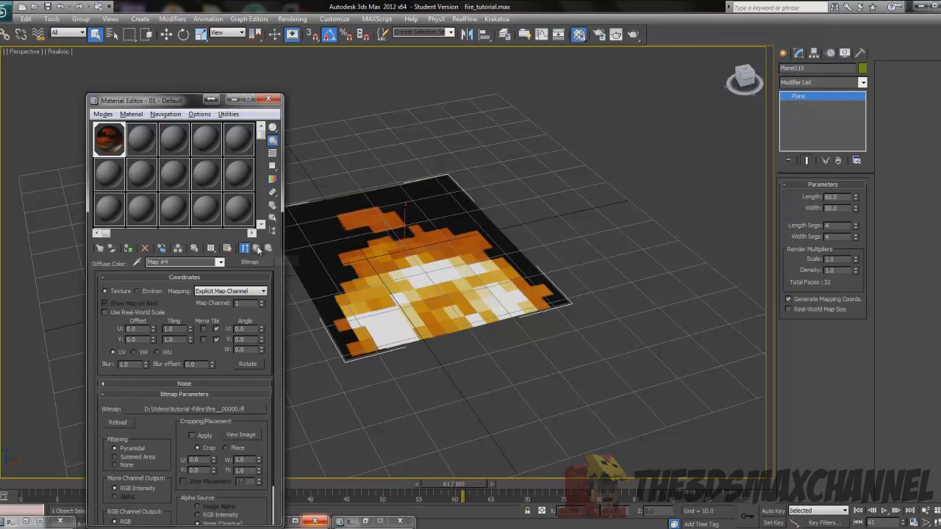
left_click(256, 249)
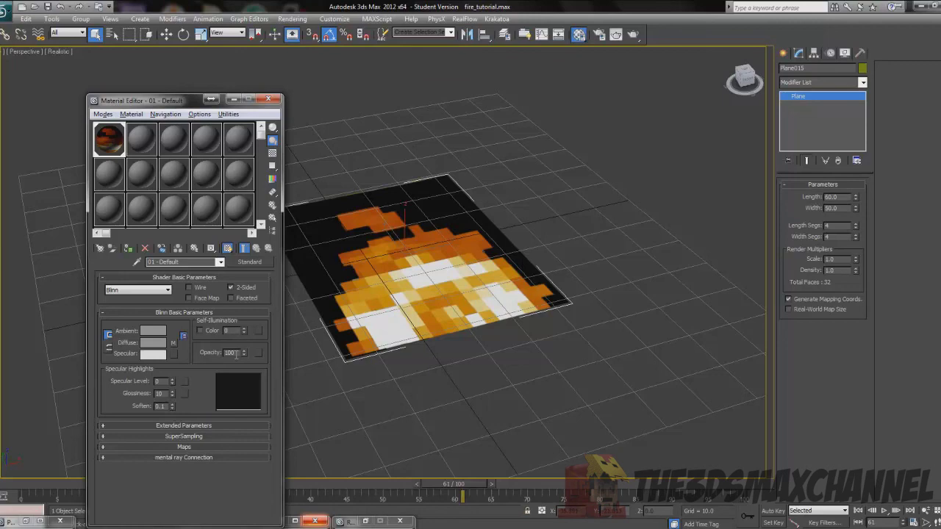
left_click(292, 18)
left_click(294, 32)
left_click(499, 283)
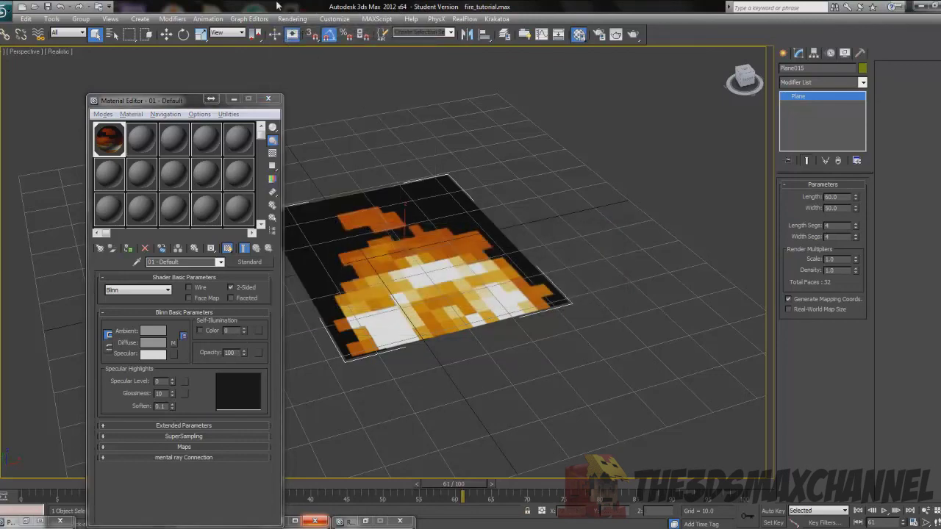
Set the render's time output to Single and turn off Save File in the render setup.
left_click(292, 18)
left_click(309, 44)
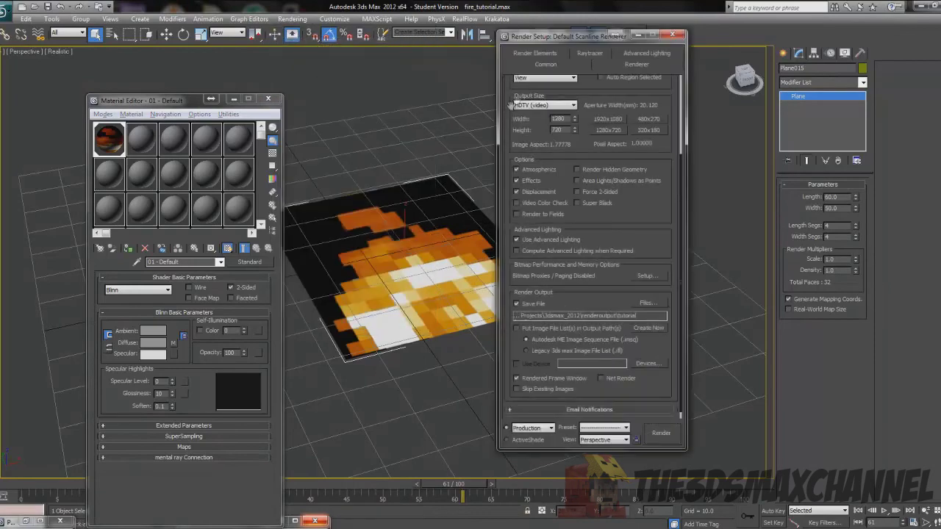
left_click(517, 304)
scroll(513, 126, "up", 5)
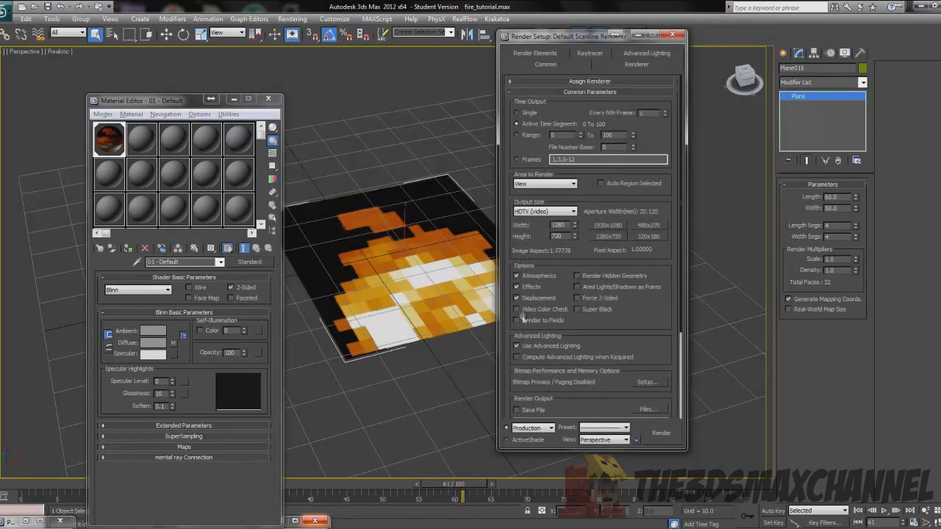
left_click(660, 433)
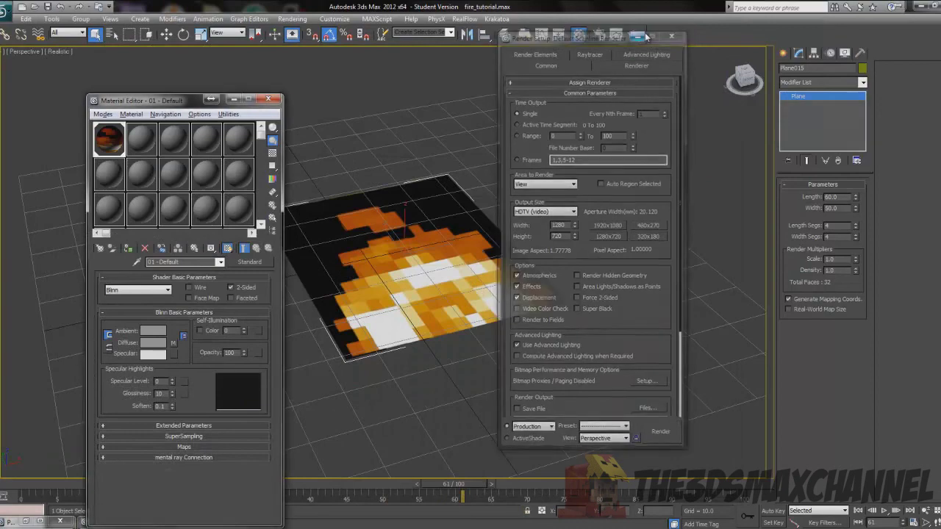
left_click(672, 35)
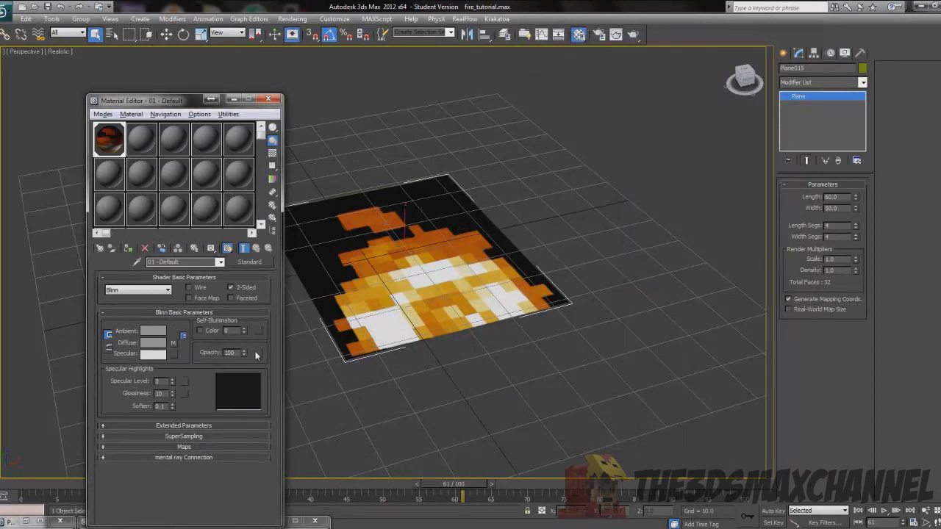
Load the Afire__00000 image sequence, frames 0 to 29, as a Bitmap in the material's opacity map.
left_click(256, 353)
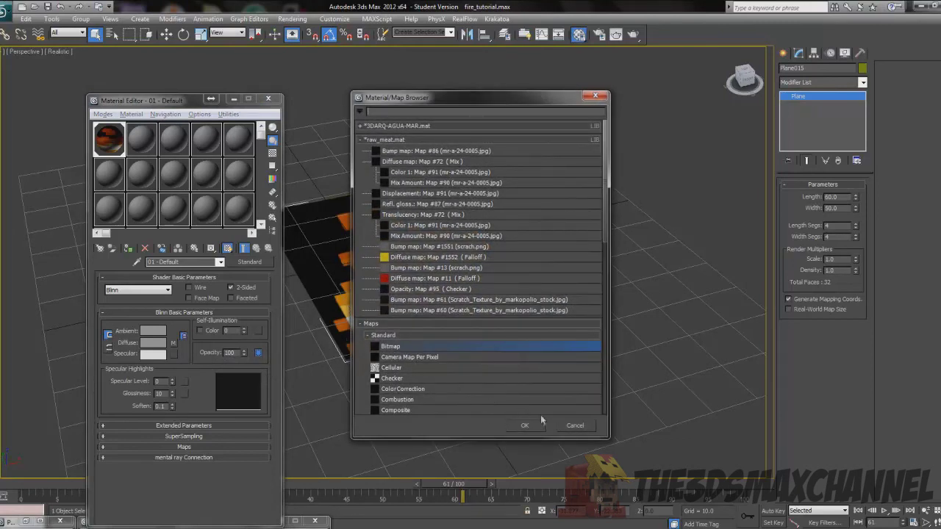
left_click(525, 425)
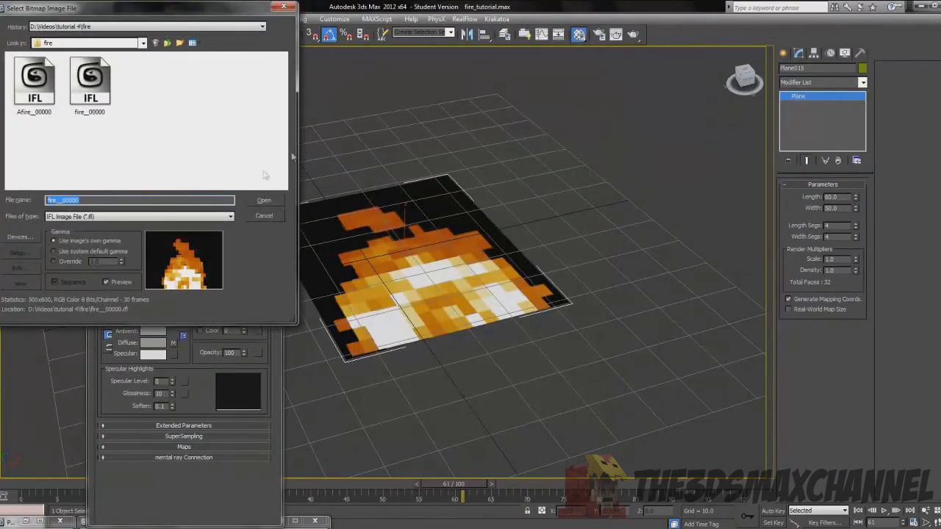
left_click(117, 216)
left_click(118, 224)
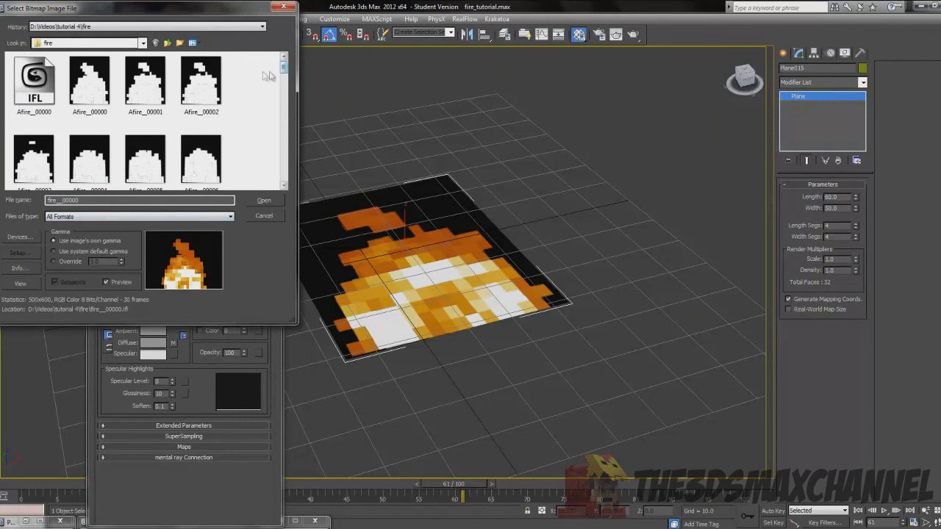
left_click(96, 98)
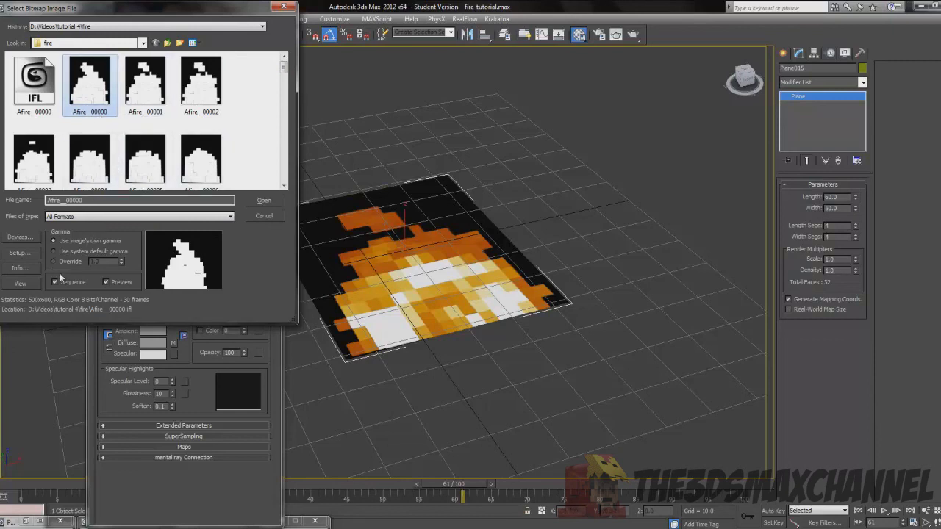
left_click(266, 200)
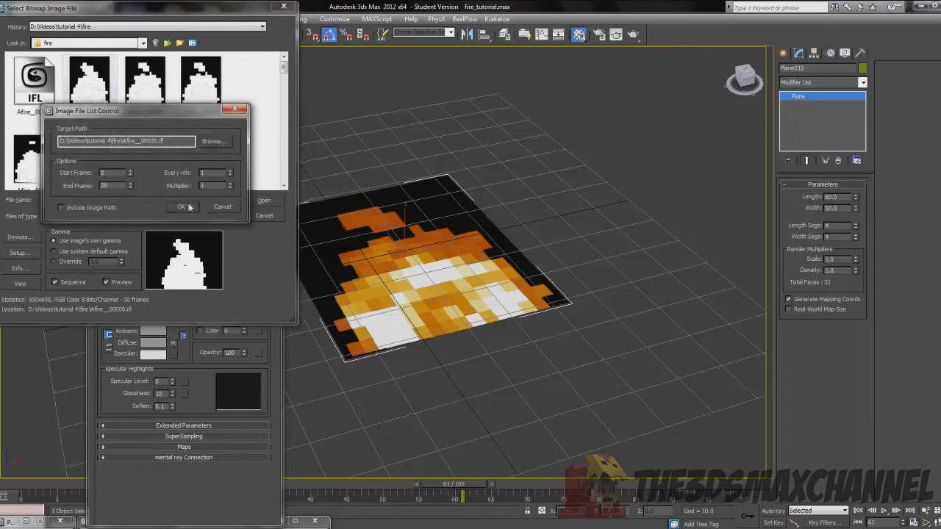
left_click(181, 208)
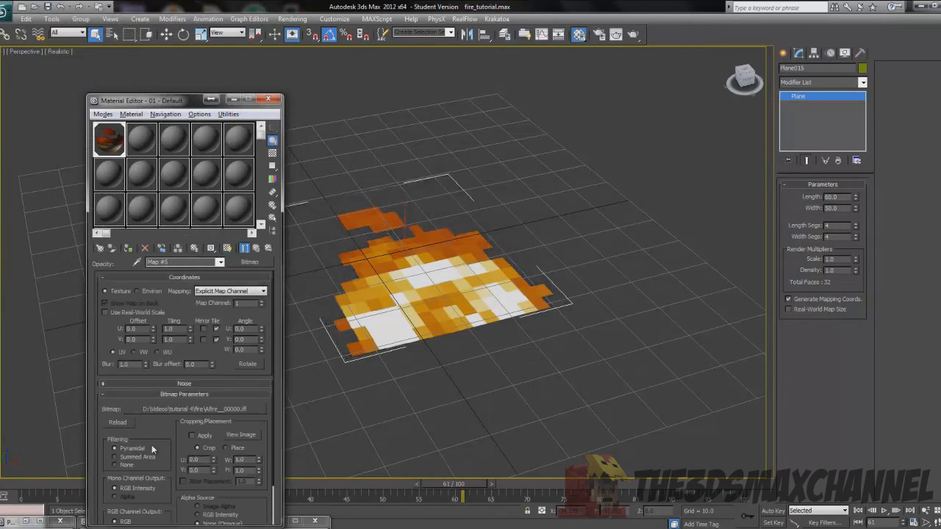
Inspect the fire material in an enlarged sample preview and return the timeline to frame 0.
left_click_drag(160, 424, 168, 388)
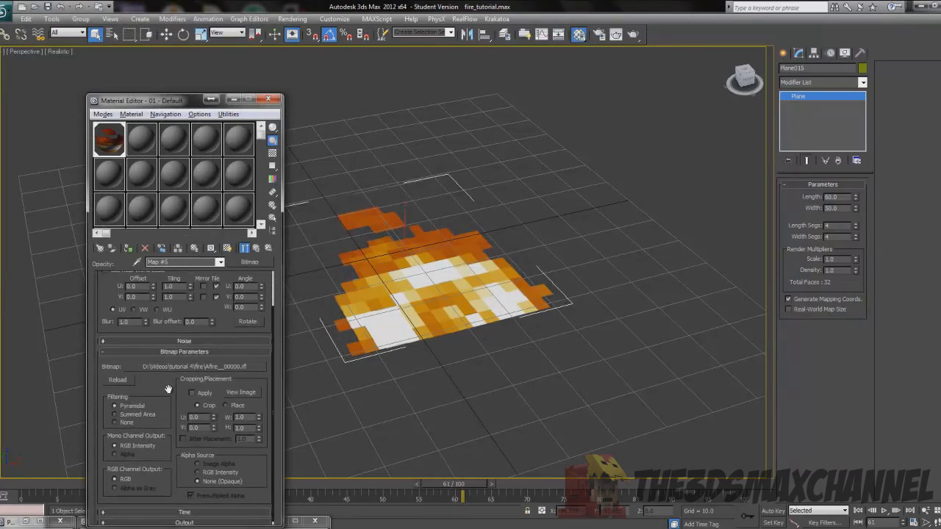
double_click(102, 142)
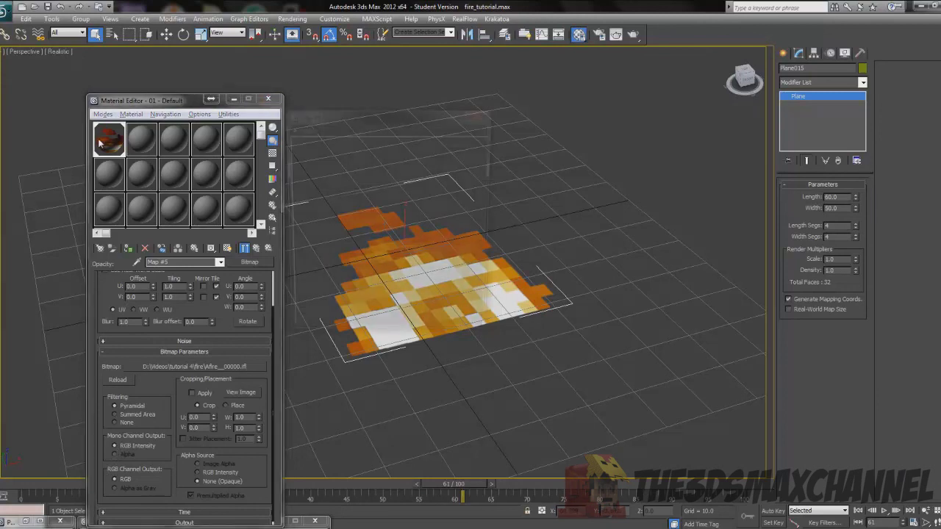
left_click_drag(388, 124, 558, 130)
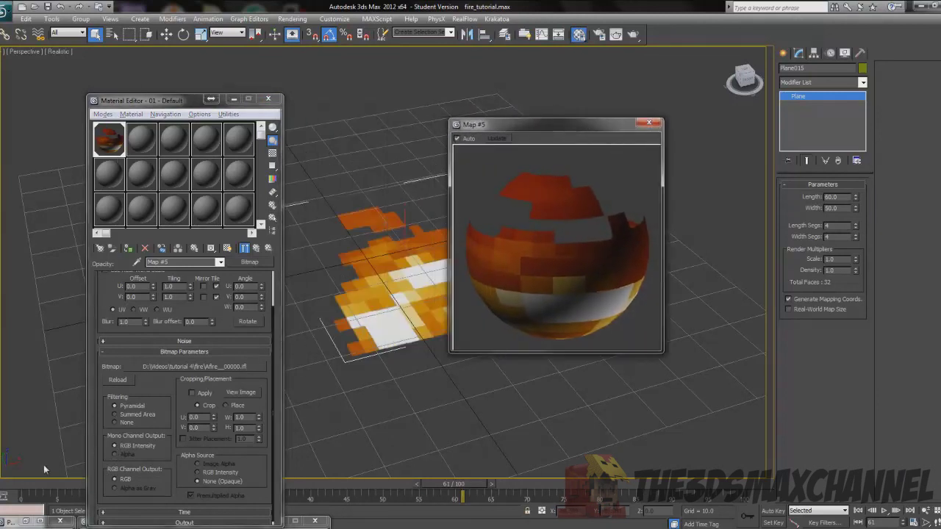
left_click(8, 485)
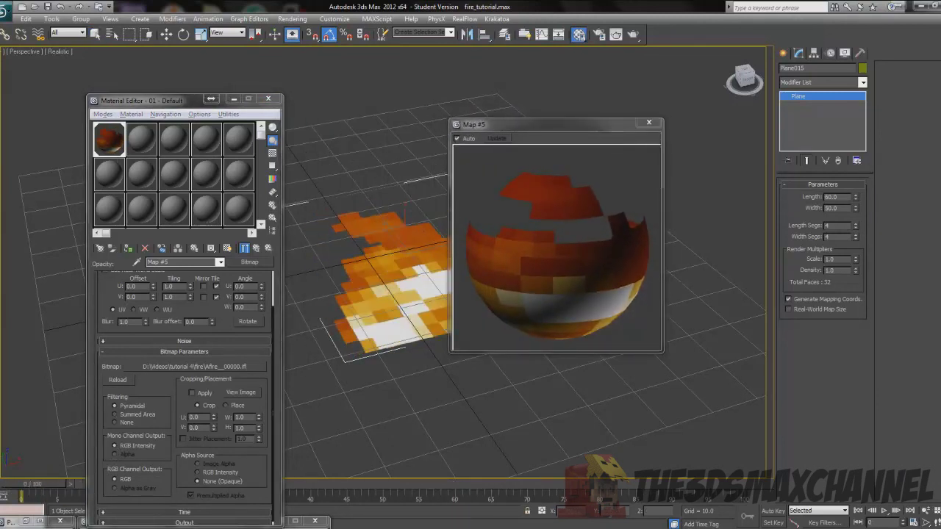
left_click(648, 123)
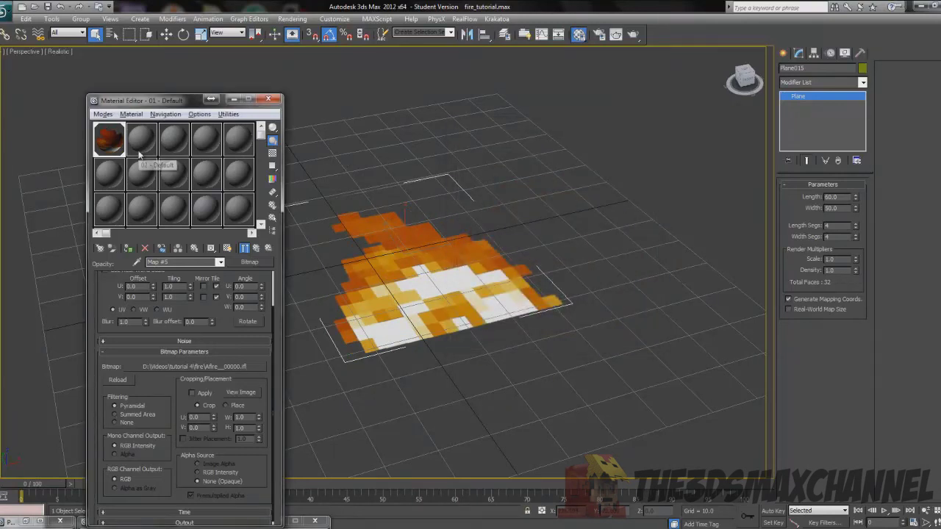
Deselect the plane and render frame 0 of the Perspective view to check the fire's transparent background.
left_click(58, 51)
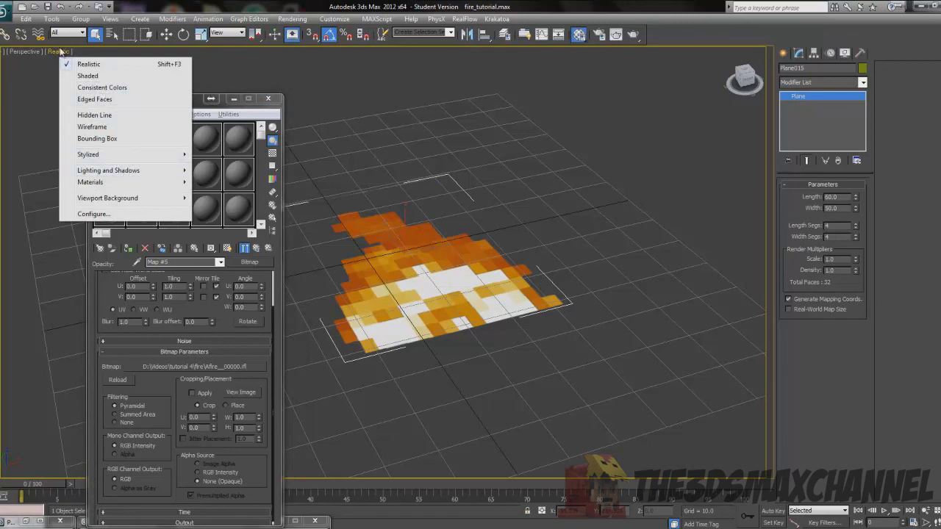
left_click(245, 80)
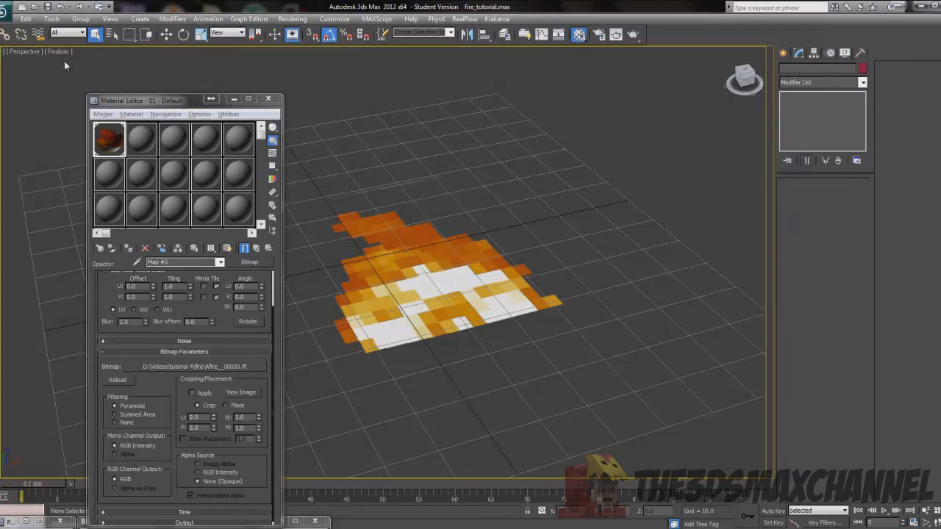
left_click(292, 18)
left_click(305, 32)
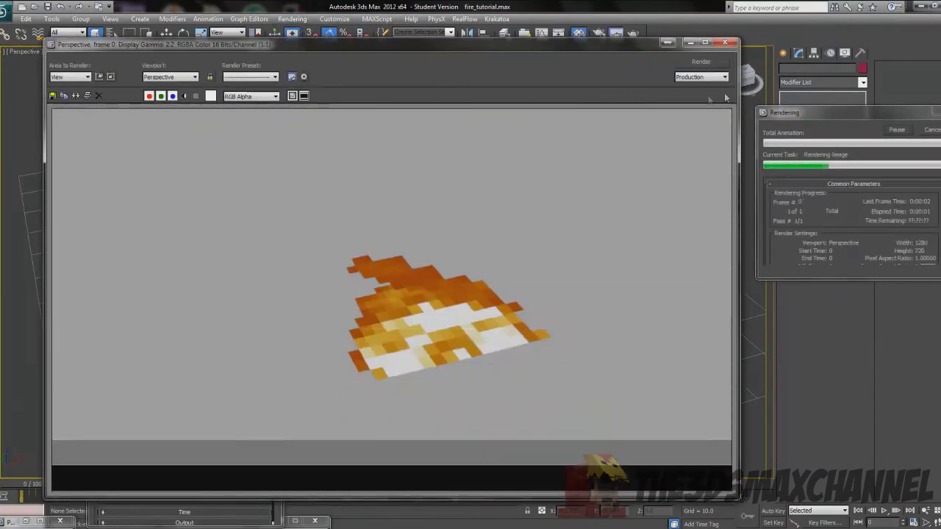
left_click(725, 42)
Set the Perspective view's materials display to Realistic Materials with Maps.
left_click(57, 52)
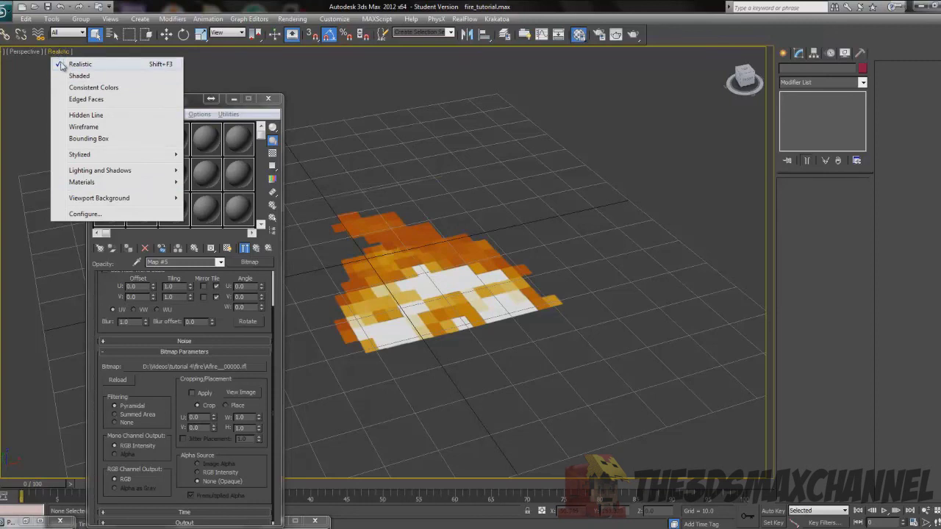
left_click(61, 53)
left_click(61, 53)
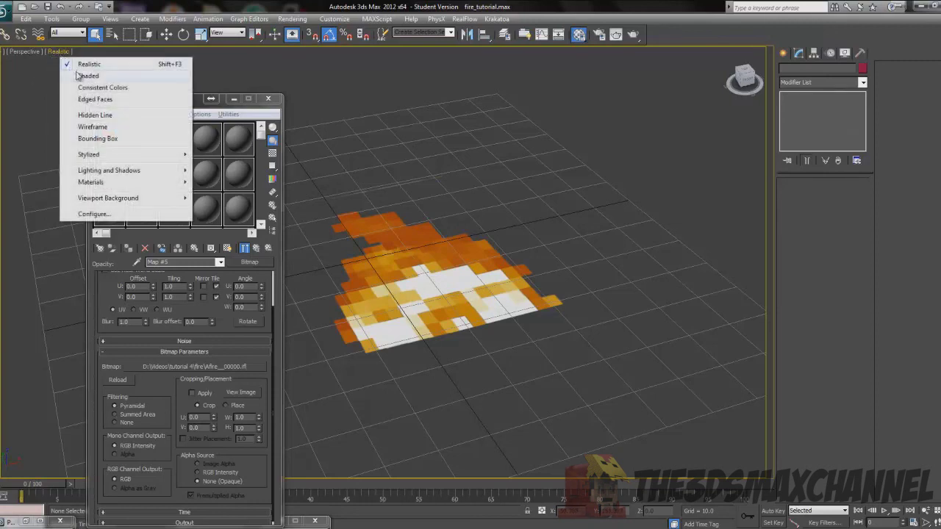
left_click(50, 52)
left_click(50, 53)
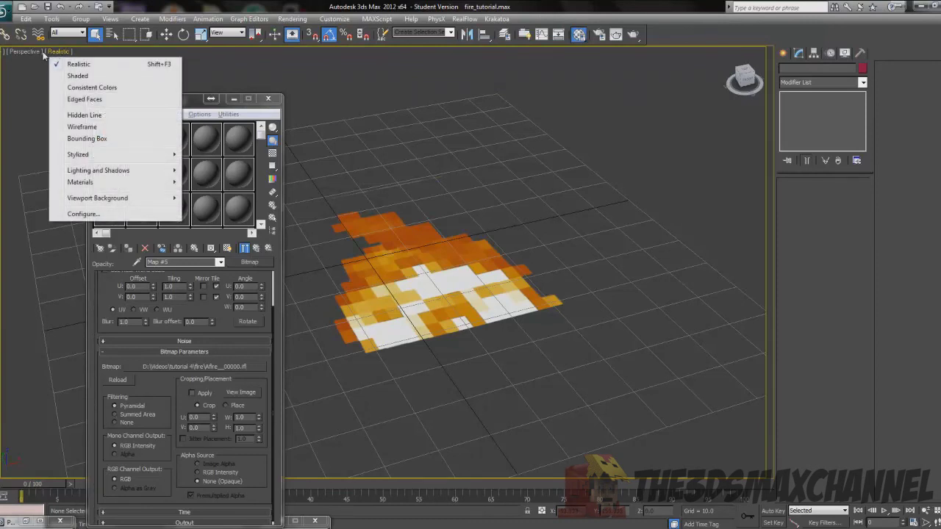
left_click(37, 55)
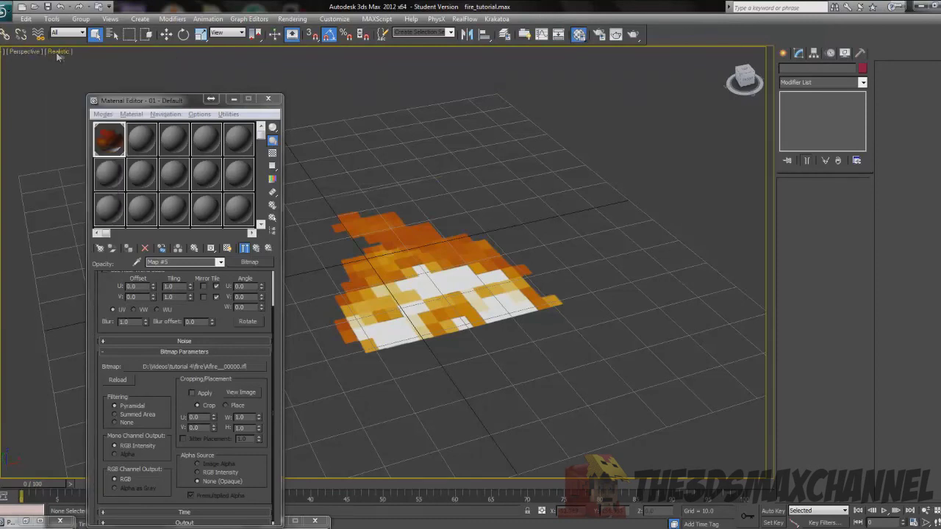
left_click(59, 52)
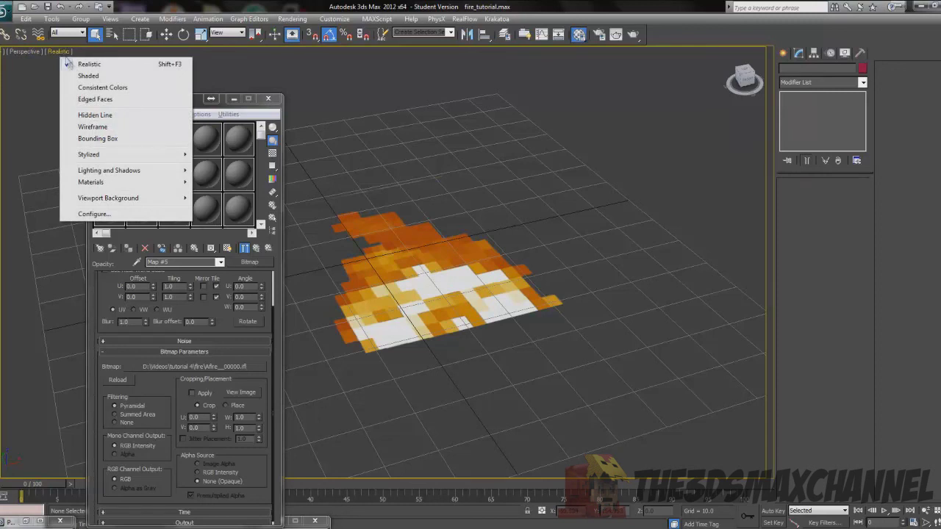
mouse_move(96, 184)
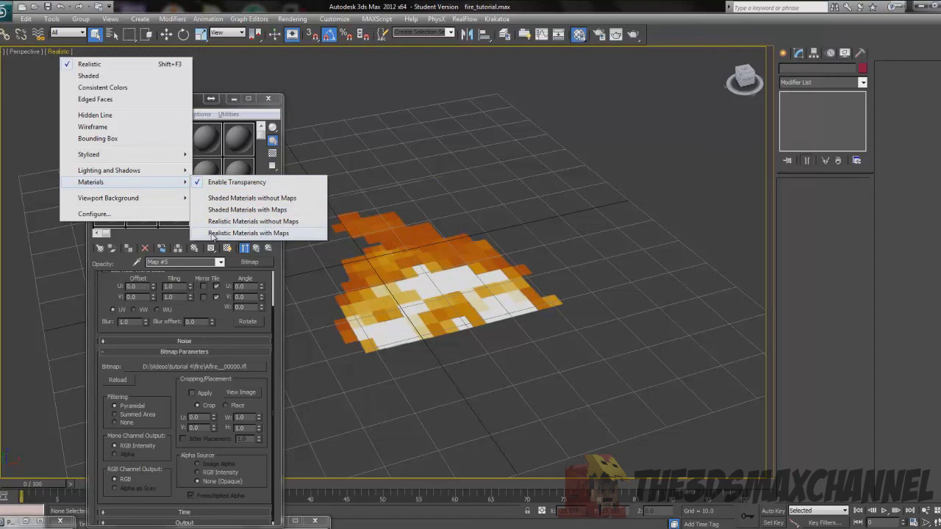
left_click(243, 235)
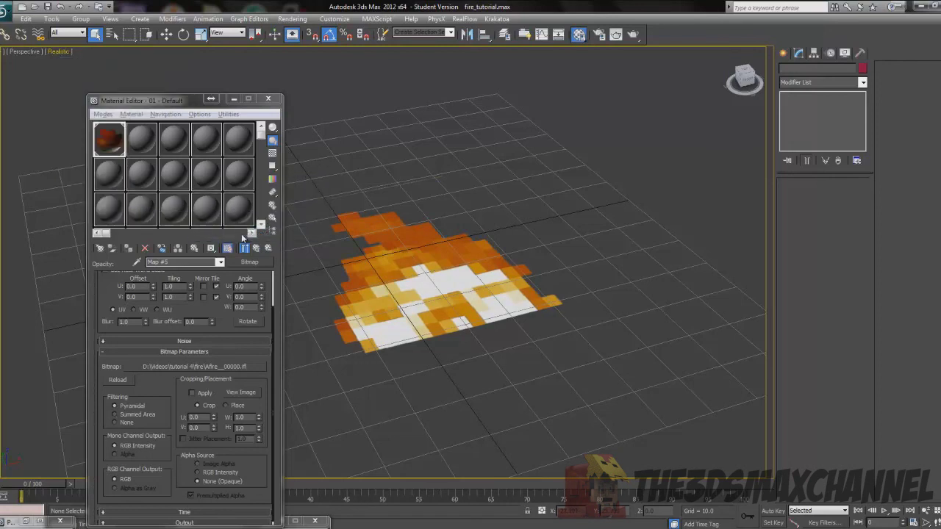
Select the fire plane, minimise the Material Editor and rotate the plane 90 degrees so the fire stands upright.
left_click(420, 249)
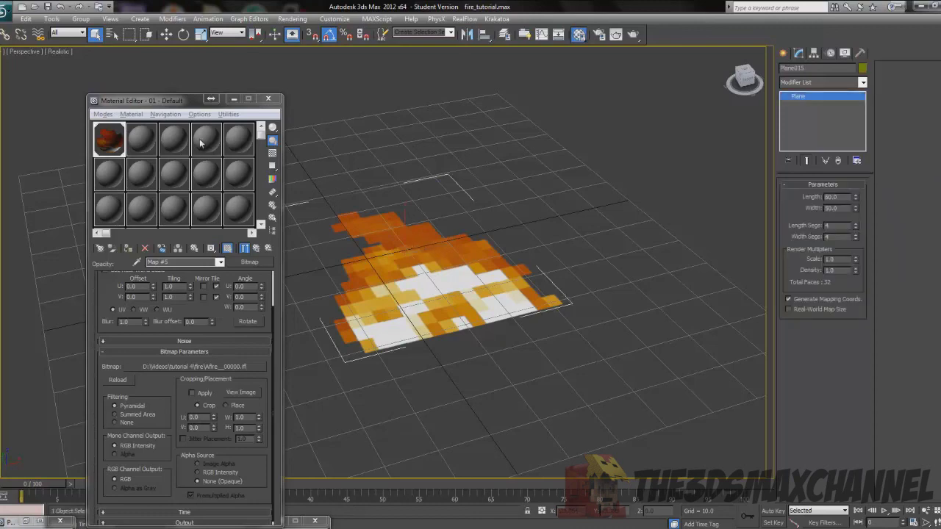
left_click(234, 98)
middle_click_drag(434, 236, 351, 118, "alt")
left_click(184, 34)
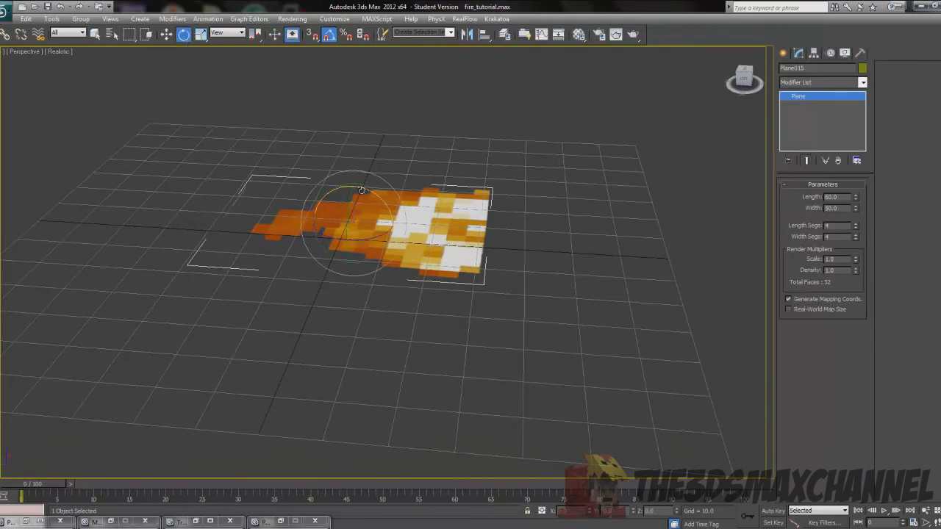
middle_click_drag(363, 190, 389, 193, "alt")
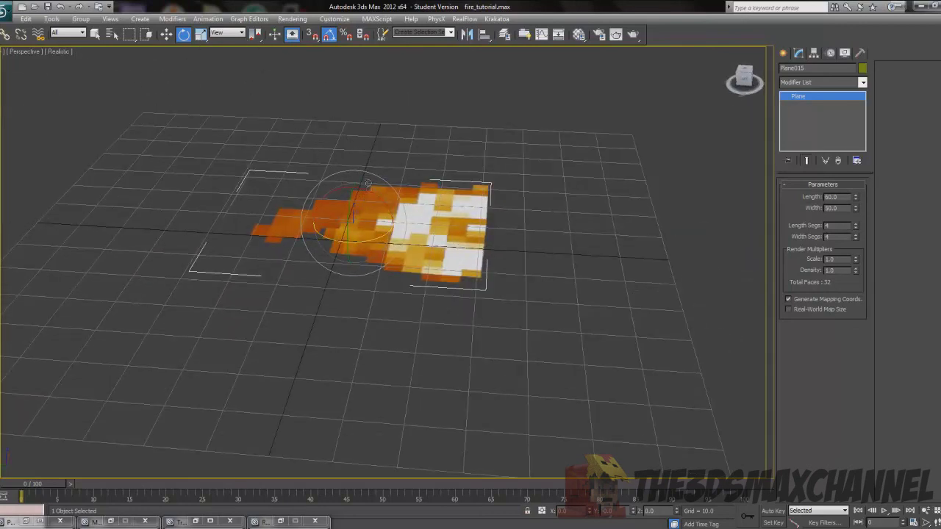
left_click_drag(367, 184, 405, 218)
middle_click_drag(405, 223, 294, 213, "alt")
Reset the upright plane's X and Y position to 0 and raise it to a Z position of about 30.7.
left_click(167, 34)
middle_click_drag(400, 215, 430, 419, "alt")
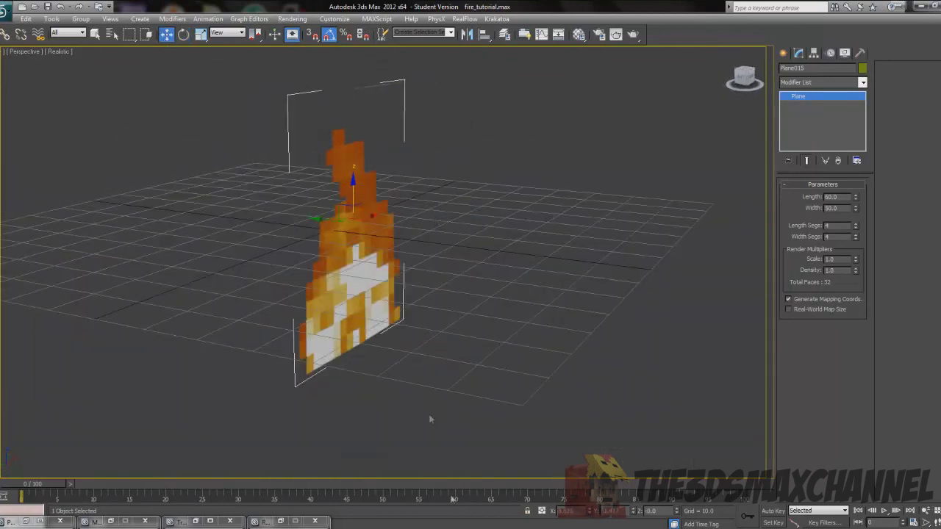
right_click(589, 510)
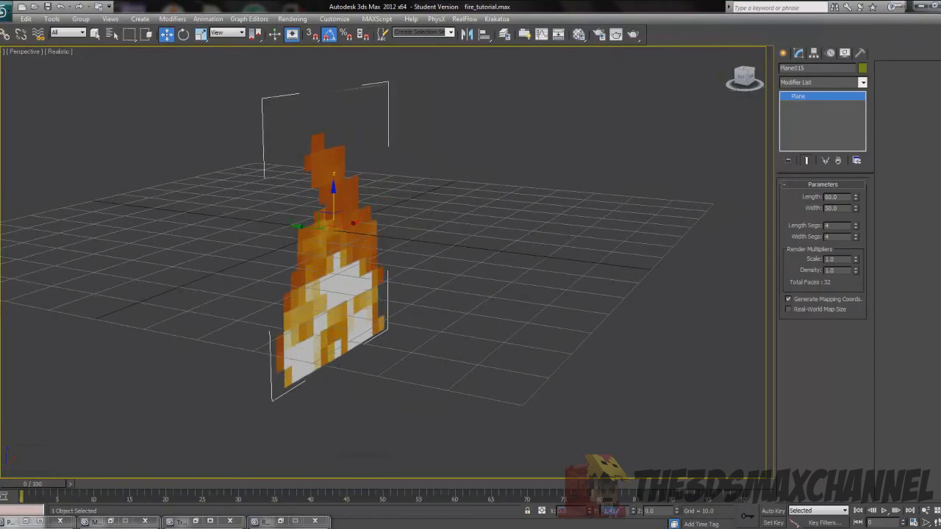
right_click(633, 510)
left_click_drag(330, 205, 300, 64)
middle_click_drag(375, 284, 378, 350, "alt")
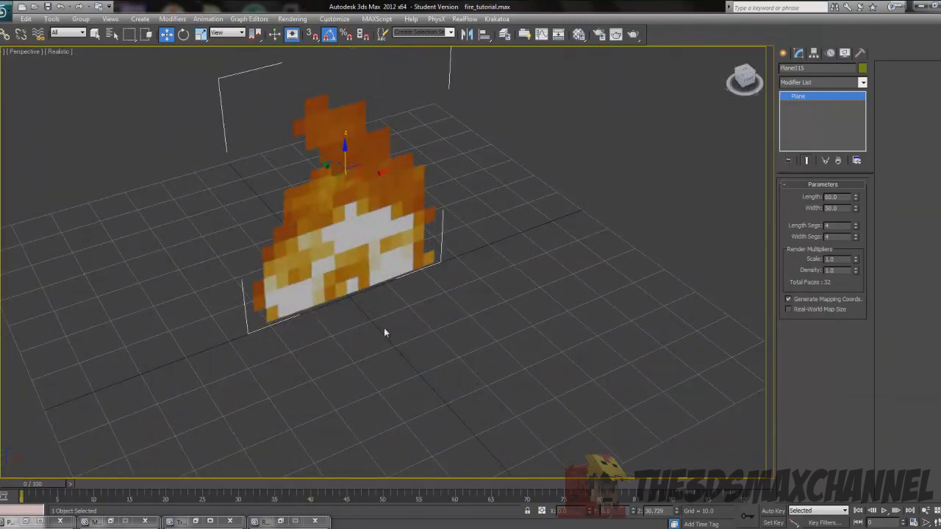
Make one copy of the fire plane rotated 90 degrees about Z, so the two planes cross.
middle_click_drag(383, 328, 438, 310, "alt")
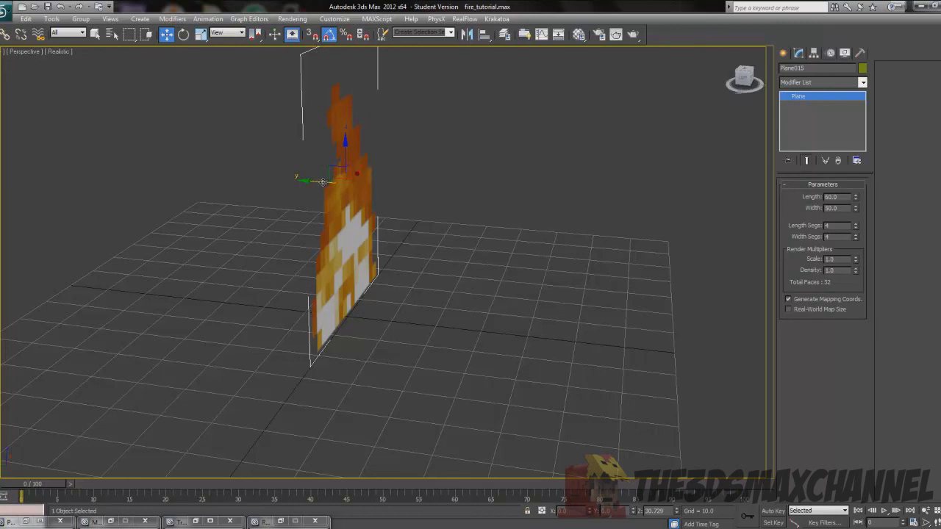
left_click(183, 34)
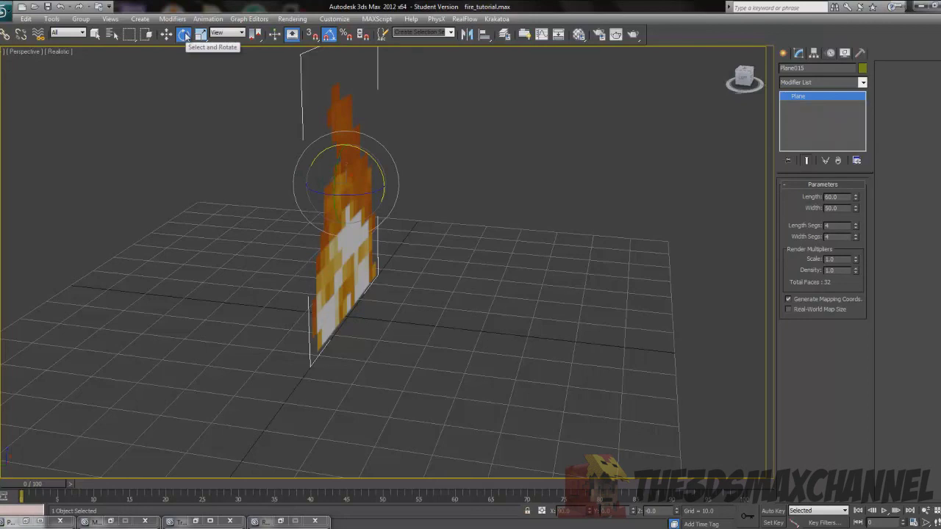
right_click(329, 36)
left_click(552, 192)
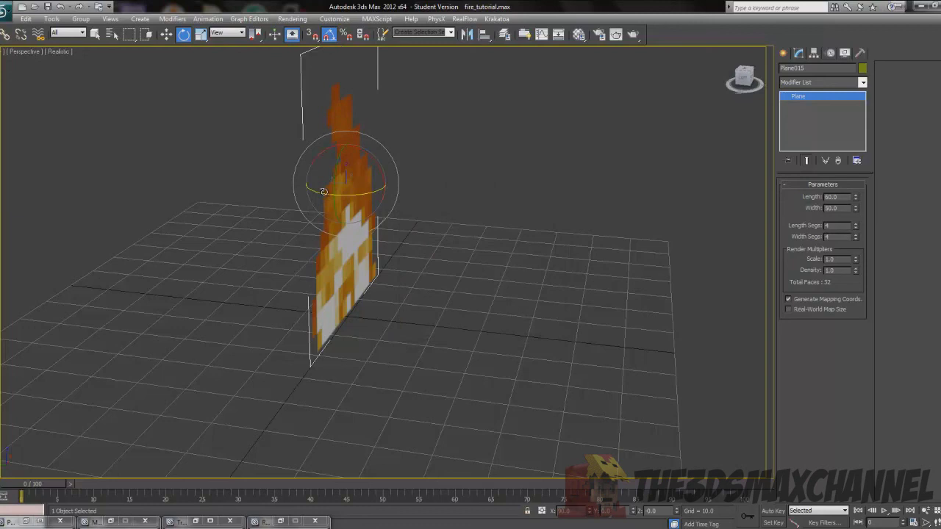
left_click_drag(321, 191, 381, 203, "shift")
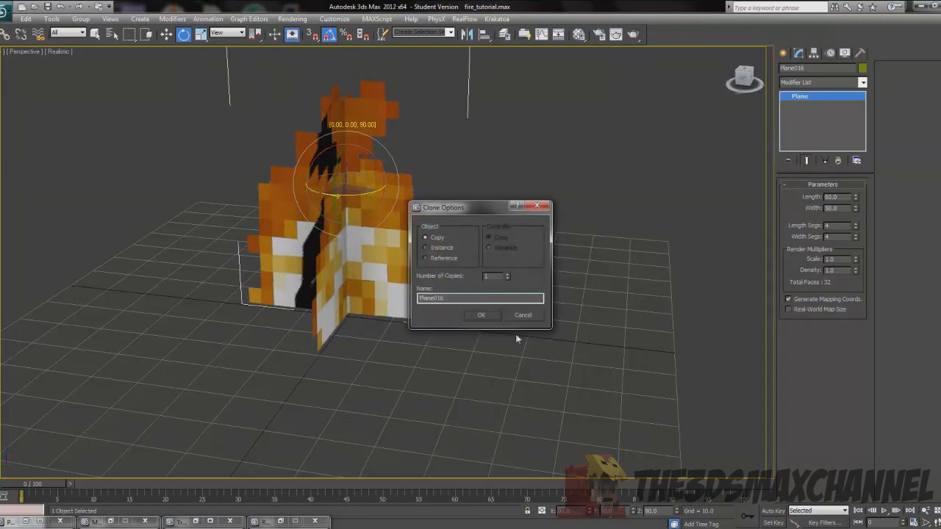
left_click(481, 314)
Make one copy of the rotated fire plane, moved along the X axis to one outer end of the crossing plane.
mouse_move(478, 316)
middle_mouse_down("alt")
mouse_move(447, 275)
mouse_move(213, 269)
mouse_move(168, 311)
mouse_move(197, 357)
mouse_move(271, 343)
mouse_move(303, 294)
mouse_move(375, 283)
mouse_move(403, 306)
mouse_move(323, 321)
mouse_move(333, 321)
mouse_move(299, 316)
middle_mouse_up("alt")
left_click(169, 35)
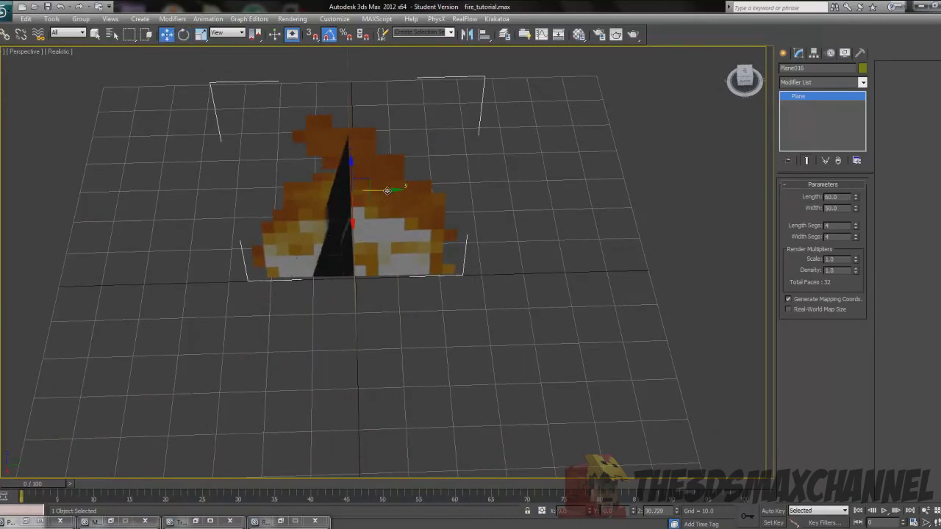
left_click_drag(384, 195, 369, 200, "shift")
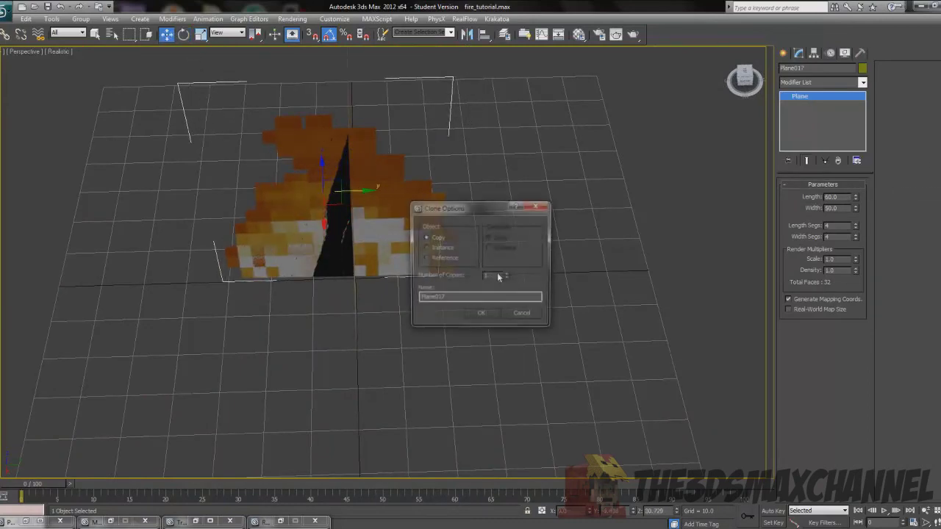
left_click(521, 313)
middle_click_drag(407, 255, 342, 226, "alt")
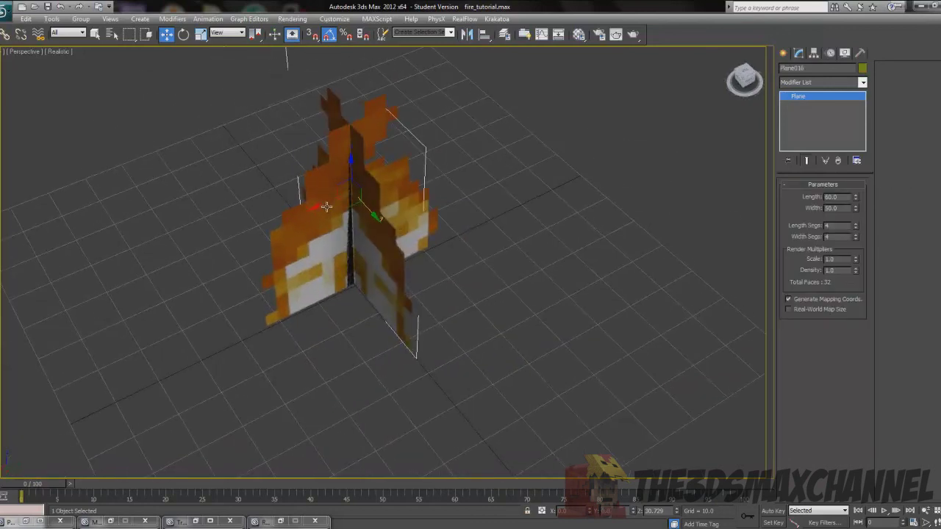
left_click_drag(326, 207, 216, 235, "shift")
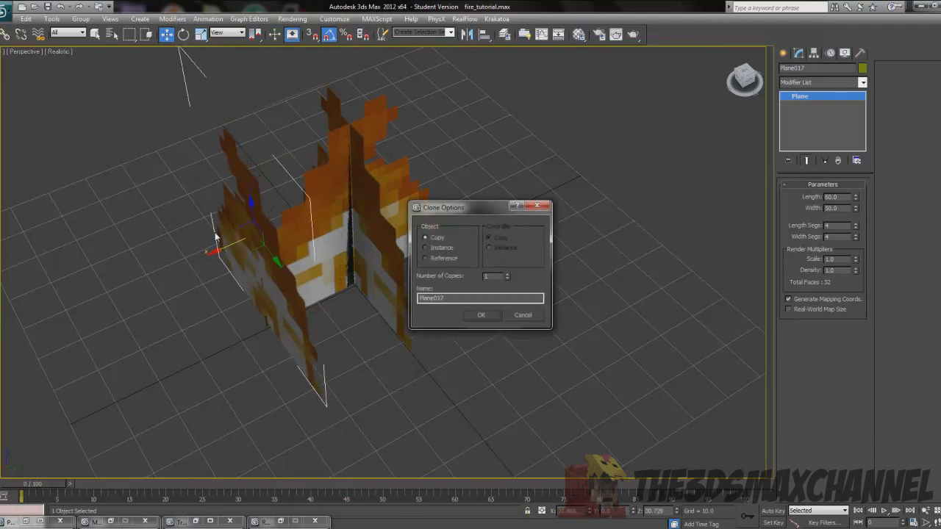
key("Return")
Show edged faces in the viewport and copy the outer fire plane along X to the opposite end of the crossing plane.
key("F4")
mouse_move(361, 265)
middle_mouse_down("alt")
mouse_move(352, 276)
mouse_move(309, 235)
middle_mouse_up("alt")
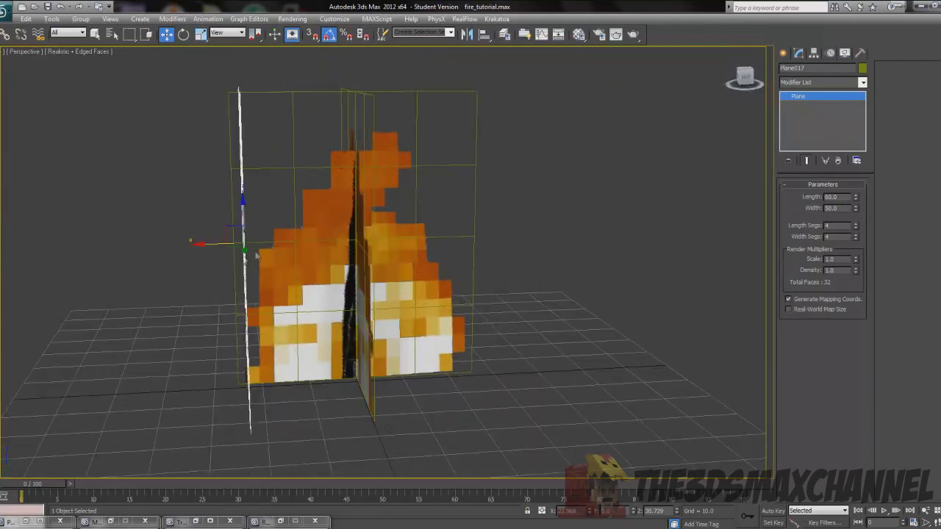
mouse_move(221, 250)
left_mouse_down("shift")
mouse_move(456, 257)
mouse_move(436, 253)
left_mouse_up("shift")
left_click(525, 314)
mouse_move(514, 319)
middle_mouse_down("alt")
mouse_move(491, 330)
mouse_move(319, 240)
mouse_move(283, 189)
middle_mouse_up("alt")
Copy the original central fire plane along Y to both outer sides, enclosing the fire with four walls.
left_click(254, 277)
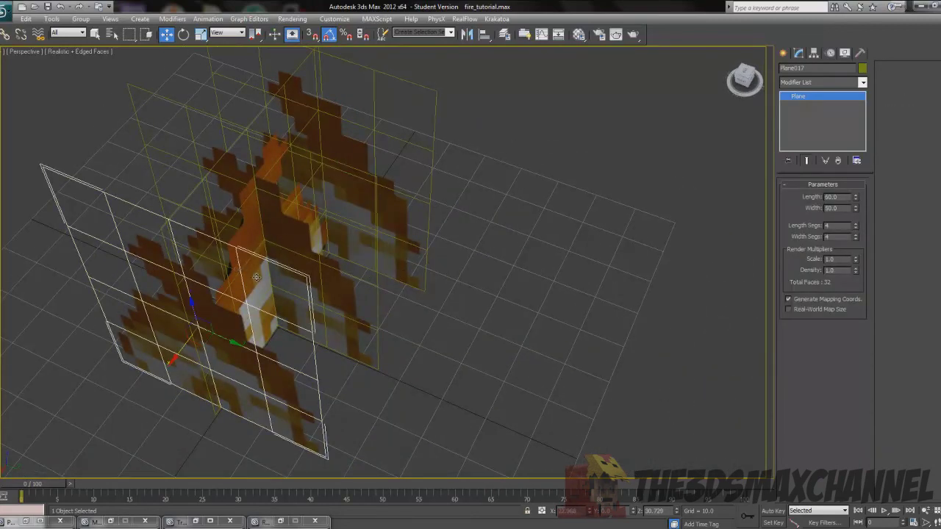
mouse_move(257, 277)
left_mouse_down("shift")
mouse_move(294, 263)
mouse_move(401, 279)
left_mouse_up("shift")
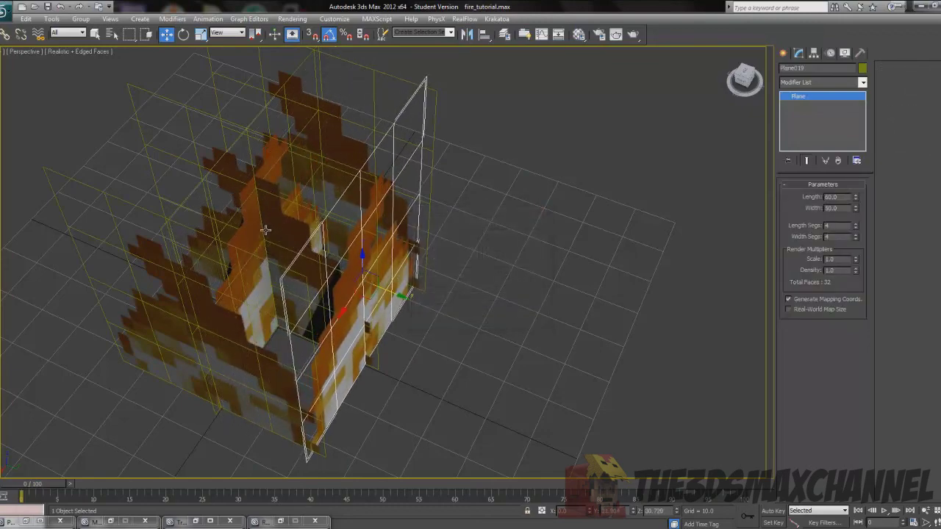
left_click(253, 253)
middle_click_drag(267, 253, 299, 267, "alt")
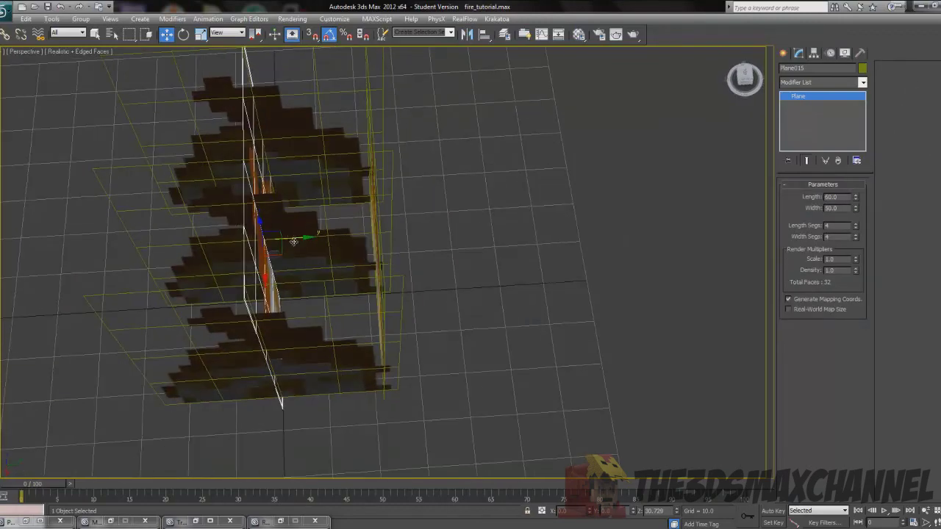
left_click_drag(293, 237, 176, 236, "shift")
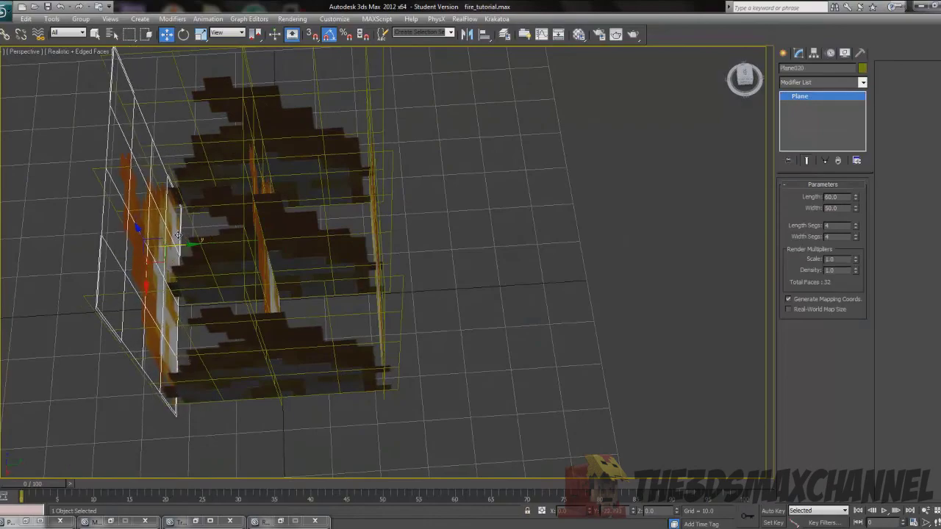
middle_click_drag(324, 324, 402, 308, "alt")
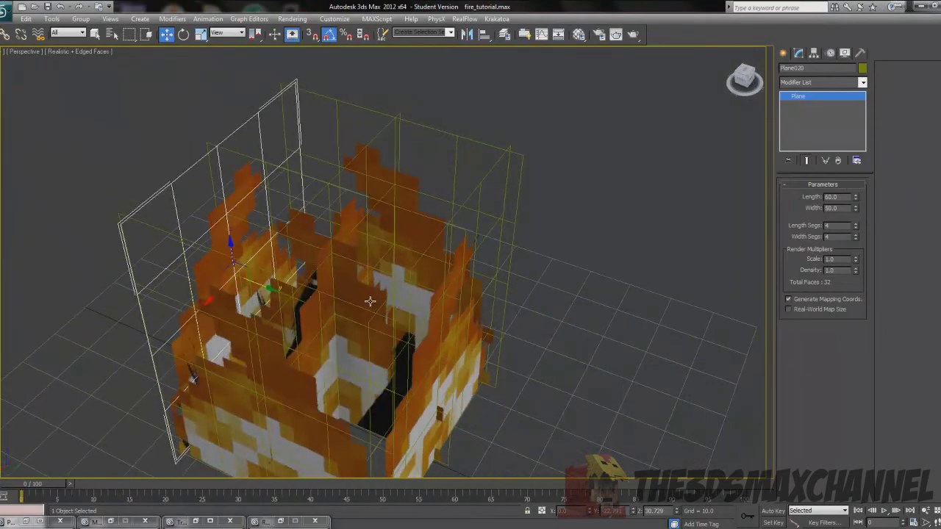
Select the original central fire plane and shift it slightly off centre in the negative Y direction.
left_click(315, 324)
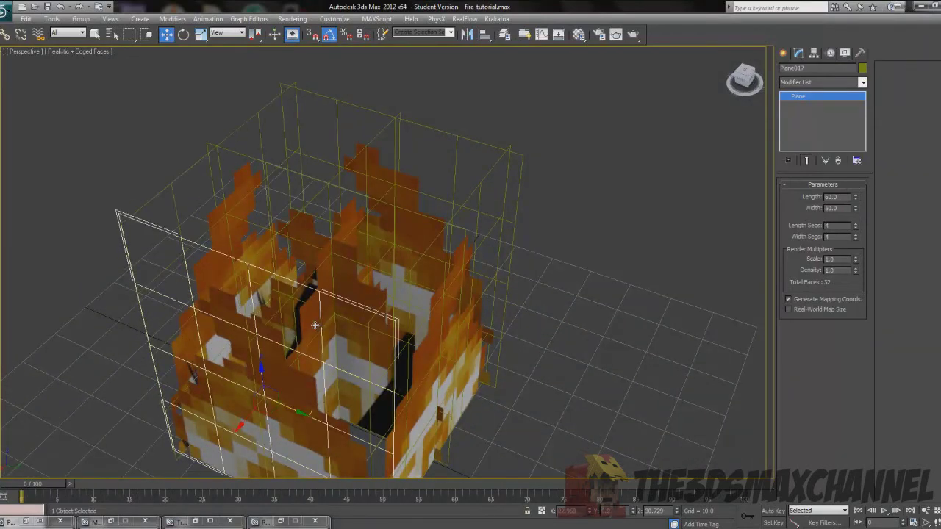
left_click(322, 251)
middle_click_drag(322, 251, 365, 241, "alt")
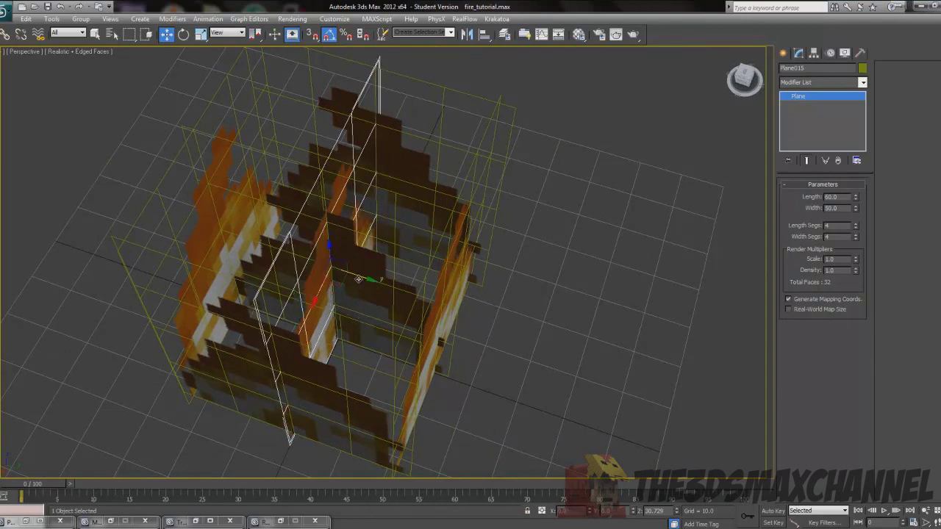
left_click_drag(358, 279, 328, 265, "shift")
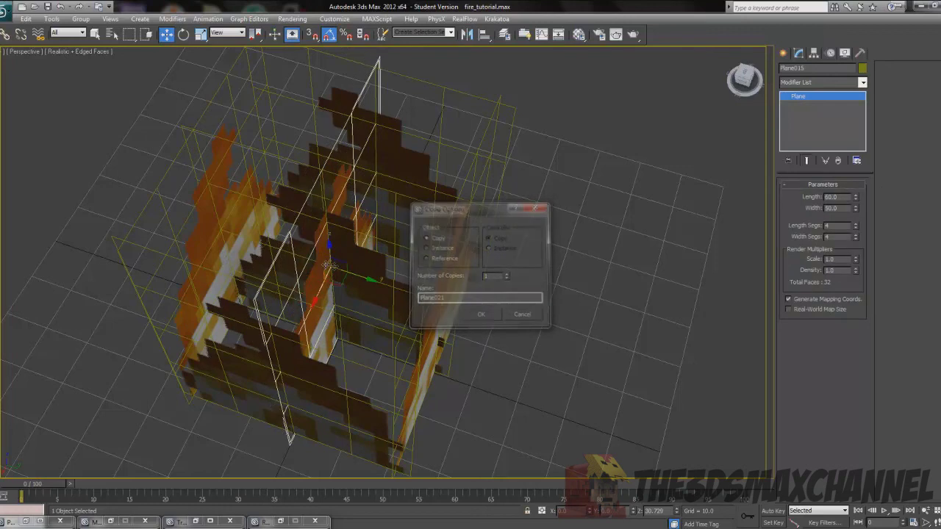
key("Return")
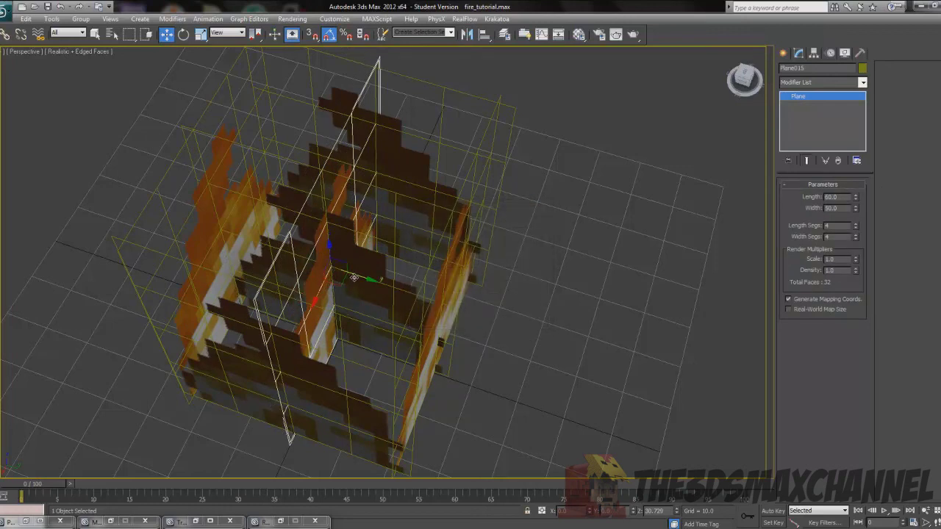
left_click_drag(355, 277, 346, 270)
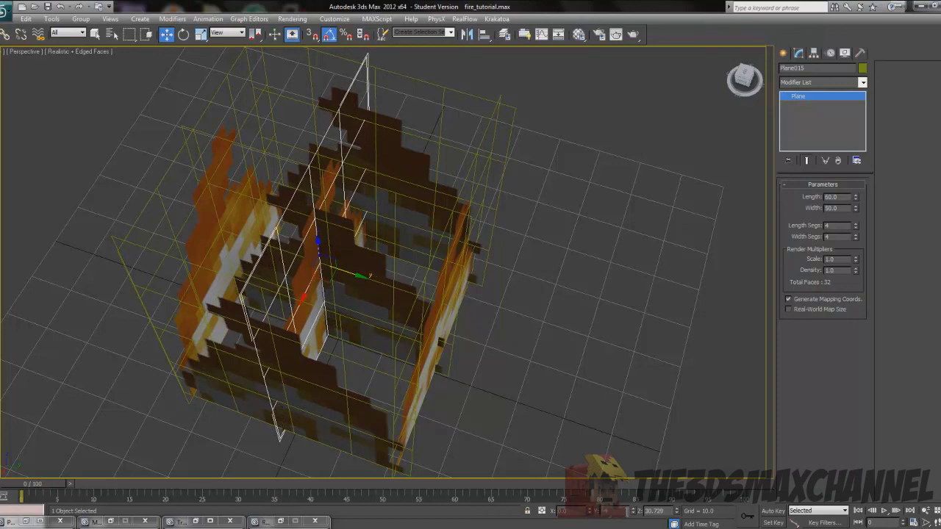
left_click_drag(383, 244, 373, 239)
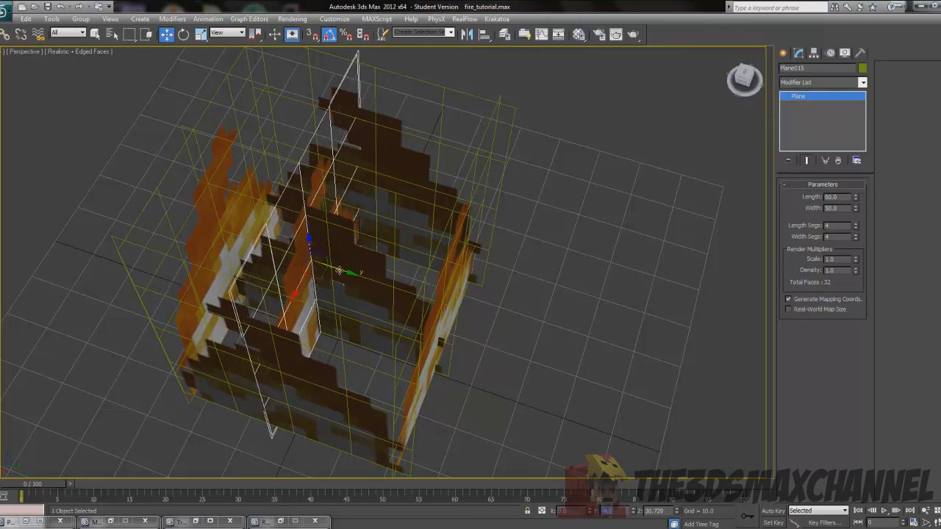
Make one copy of the shifted central plane and position it on the other side of the centre along Y.
left_click_drag(339, 271, 359, 277, "shift")
left_click(478, 313)
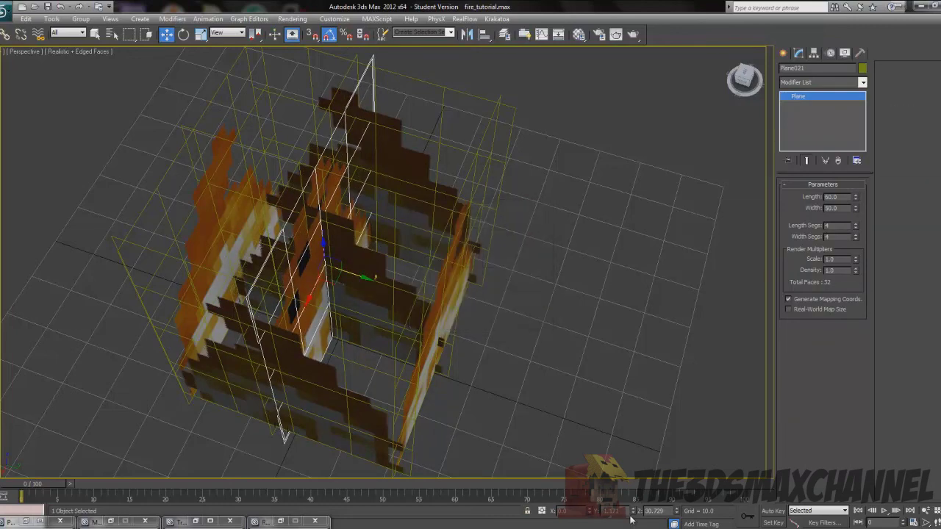
key("Tab")
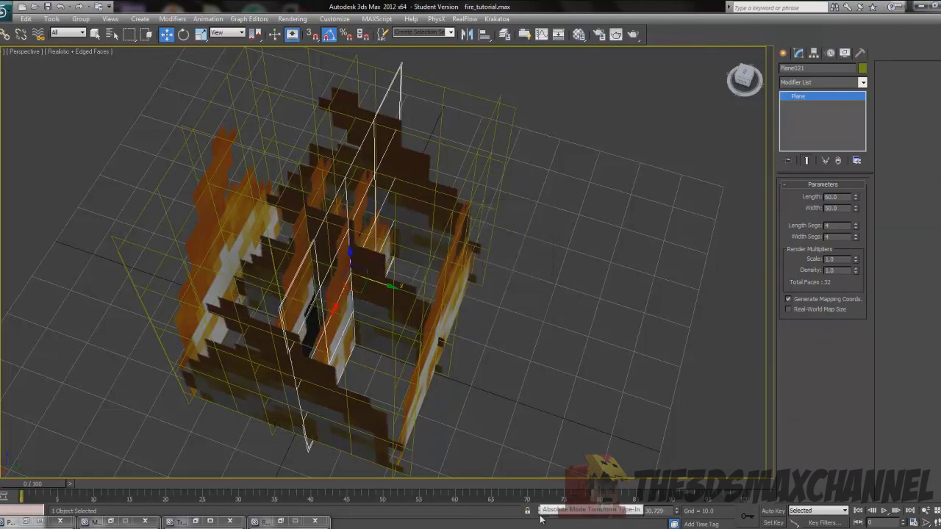
Select the central crossing fire plane and shift it slightly off centre in the positive X direction.
middle_click_drag(391, 330, 396, 263, "alt")
left_click(339, 263)
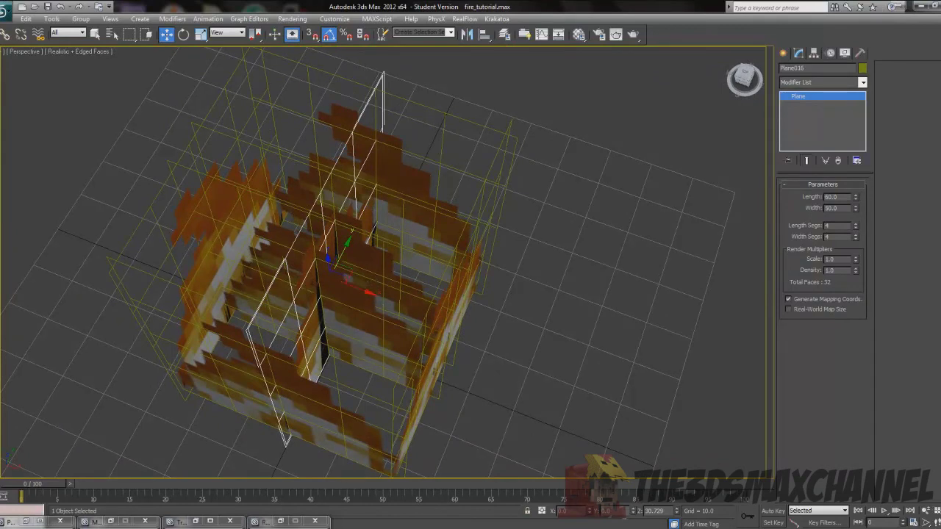
left_click_drag(346, 278, 358, 281)
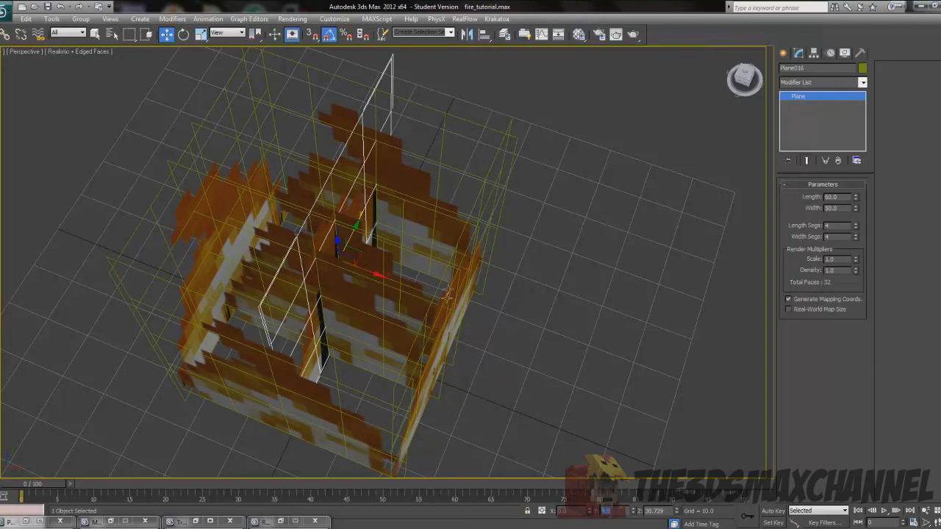
middle_click_drag(447, 294, 454, 283, "alt")
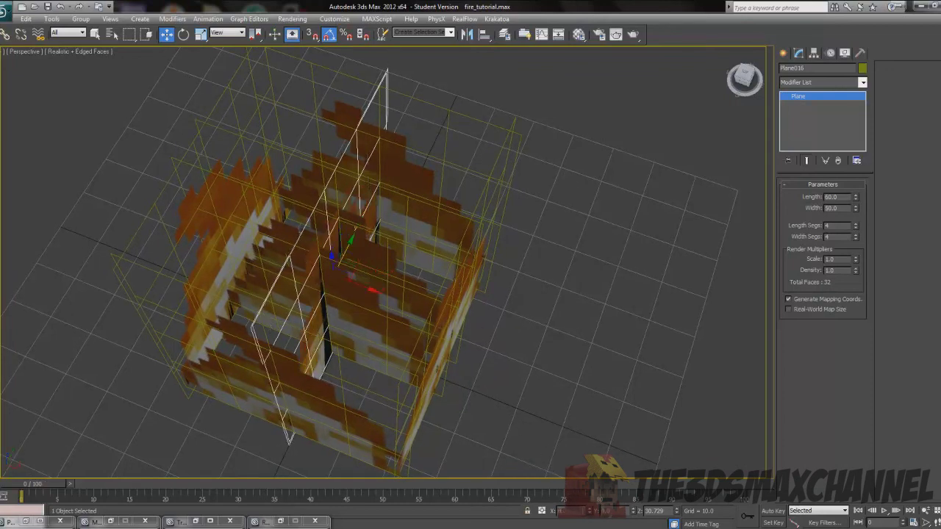
Copy the shifted crossing plane and set the copy's X position to -4.
mouse_move(334, 258)
left_mouse_down()
mouse_move(355, 268)
mouse_move(353, 281)
mouse_move(339, 276)
left_mouse_up()
key("Return")
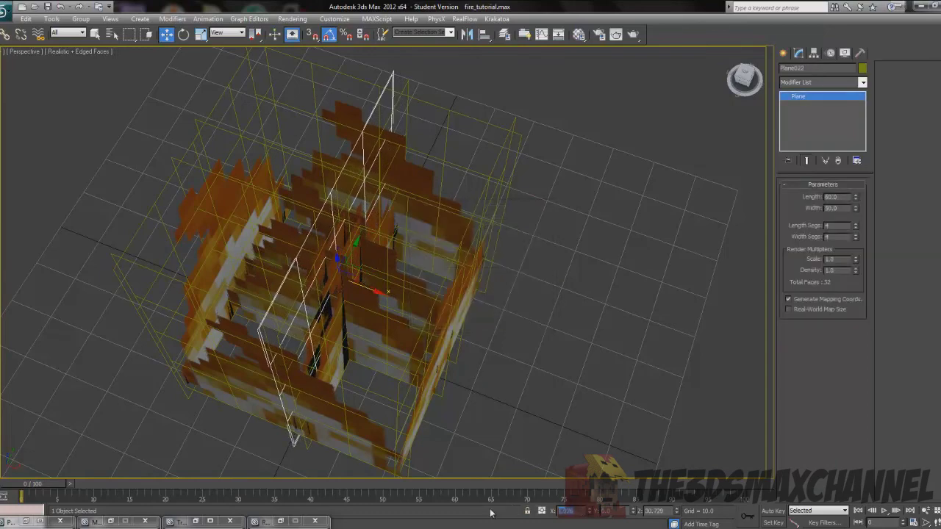
key("Return")
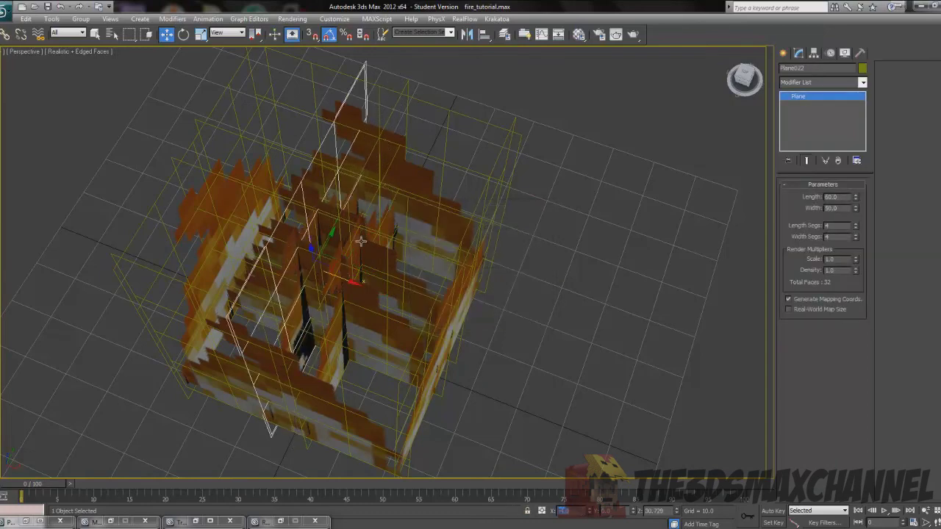
Hide the edged faces, render the perspective view of the fire block, and put the rendered frame away.
middle_click_drag(361, 241, 407, 219, "alt")
key("F4")
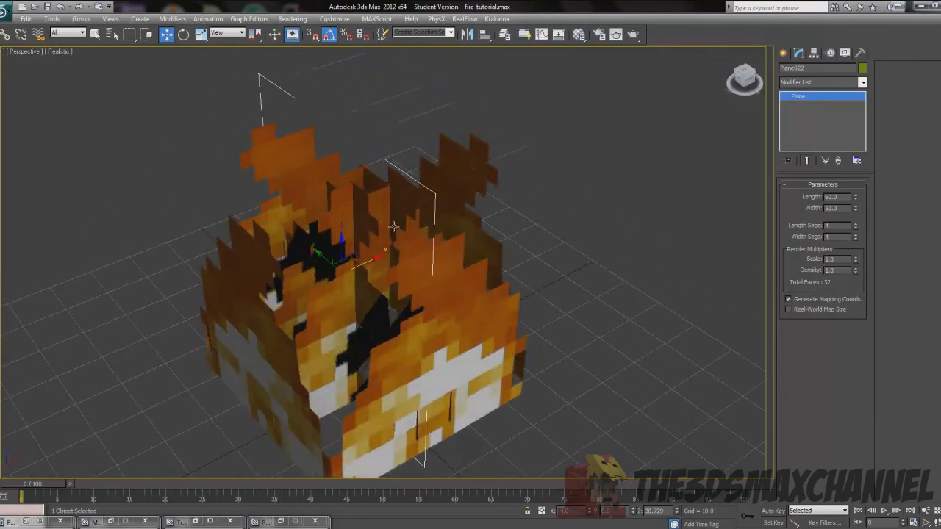
middle_click_drag(393, 226, 373, 166, "alt")
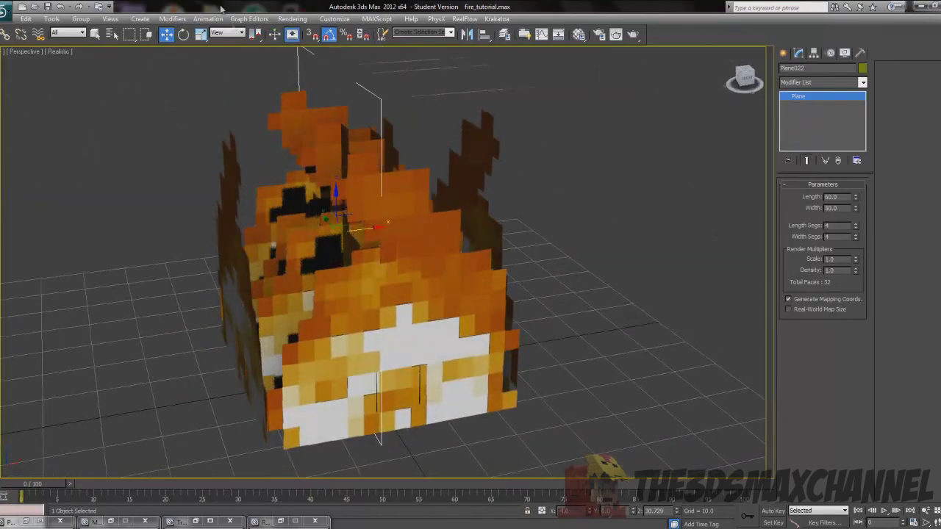
left_click(292, 19)
left_click(294, 31)
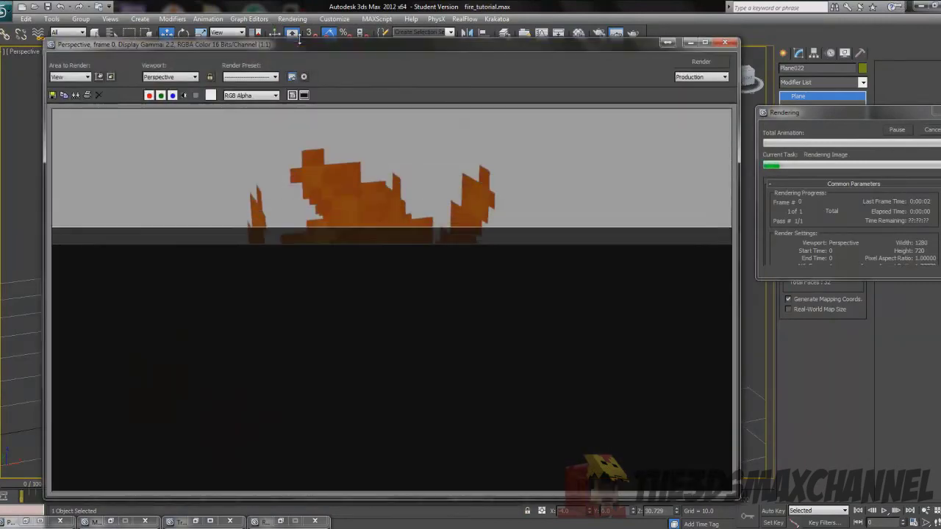
key("shift+q")
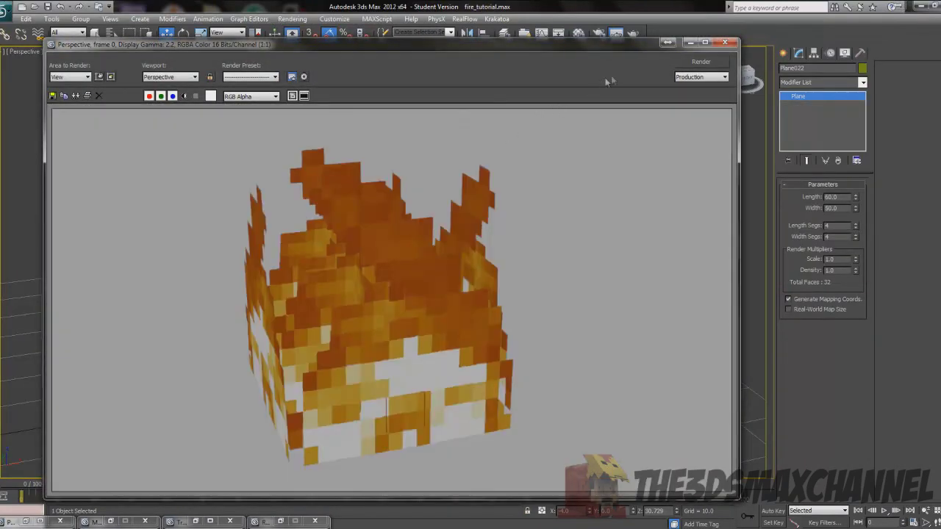
left_click(690, 42)
Examine the fire block's inner planes and outer walls from several angles and distances.
middle_click_drag(419, 155, 248, 137, "alt")
scroll(330, 261, "up", 5)
scroll(330, 261, "down", 4)
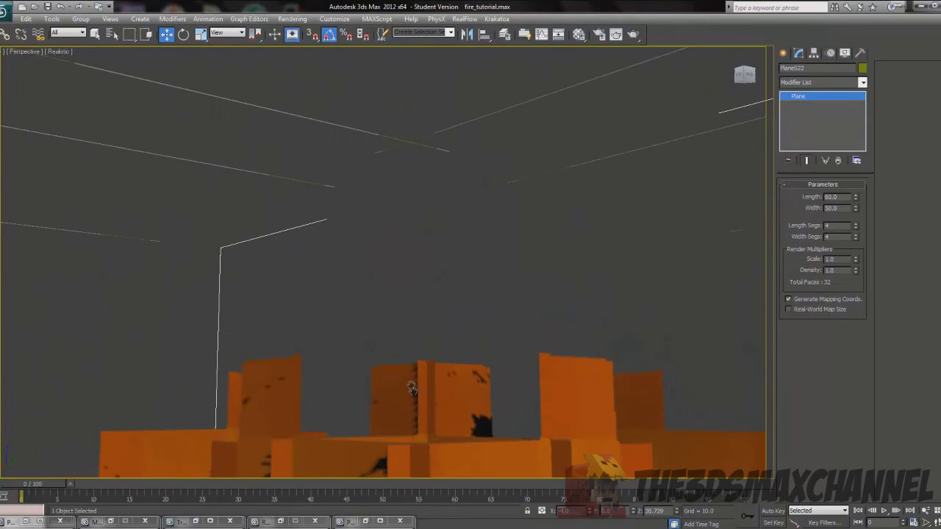
middle_click_drag(409, 199, 484, 170, "alt")
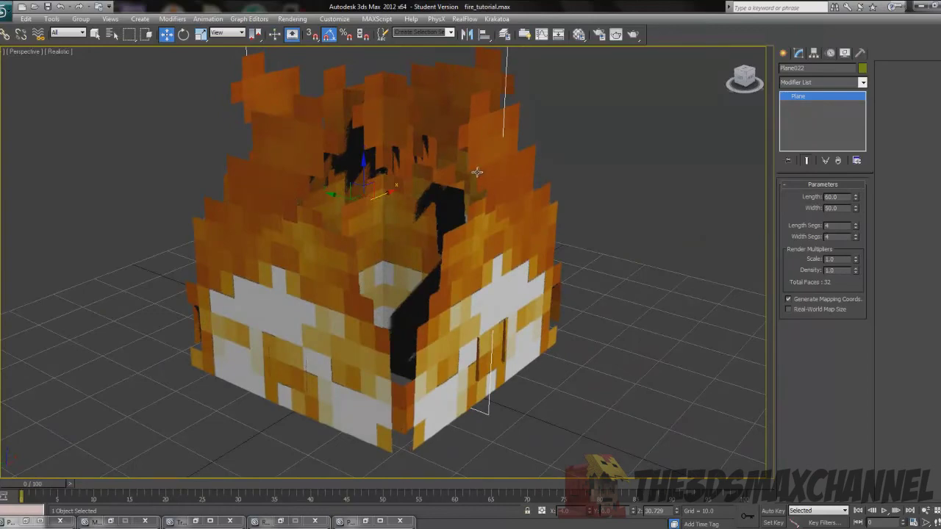
middle_click_drag(438, 195, 347, 230, "alt")
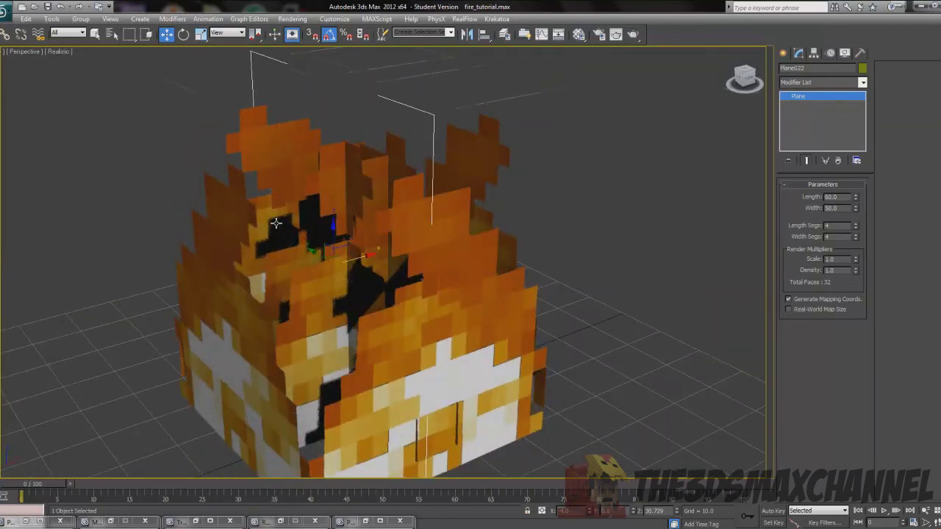
mouse_move(267, 239)
middle_mouse_down("alt")
mouse_move(314, 216)
mouse_move(280, 239)
middle_mouse_up("alt")
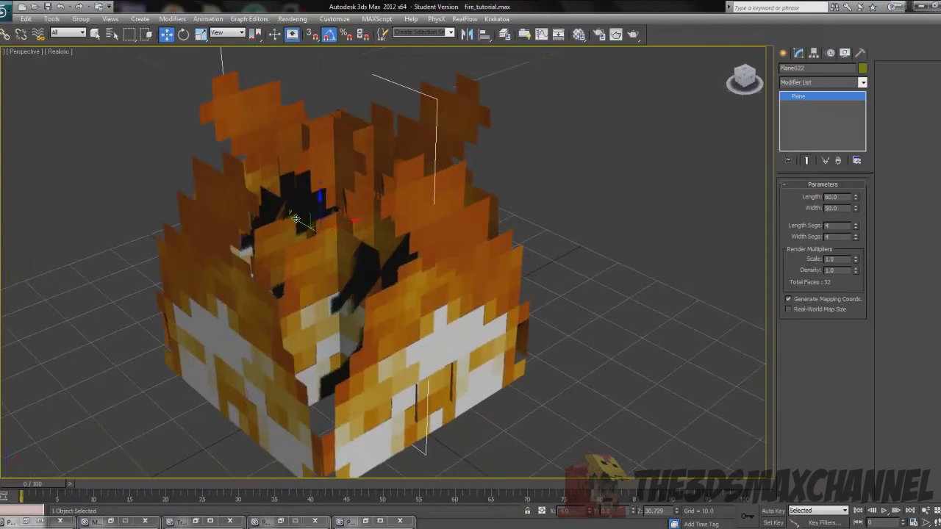
middle_click_drag(338, 214, 304, 185, "alt")
Select the near-centre fire plane on the negative Y side and apply an FFD 4x4x4 modifier to it.
left_click(302, 298)
key("F4")
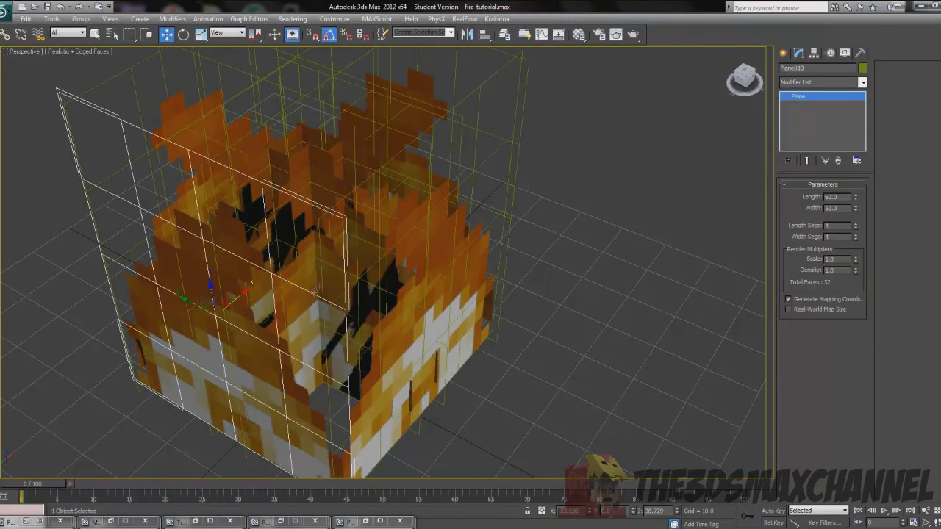
middle_click_drag(316, 290, 328, 255, "alt")
left_click(294, 283)
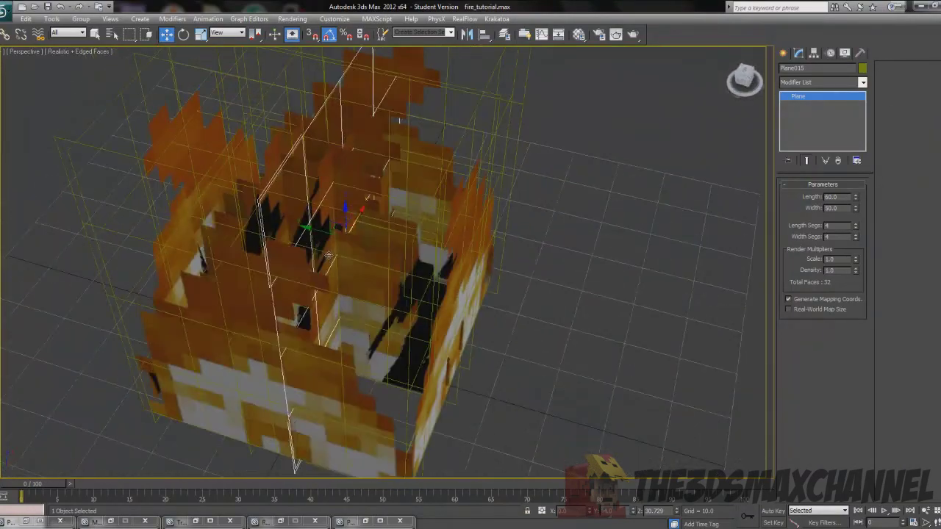
key("F4")
key("F4")
key("F4")
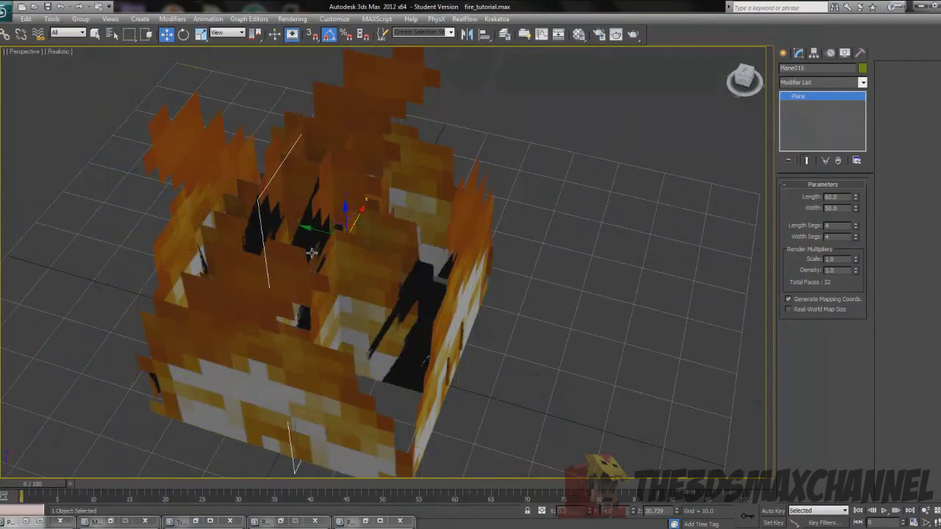
left_click(814, 84)
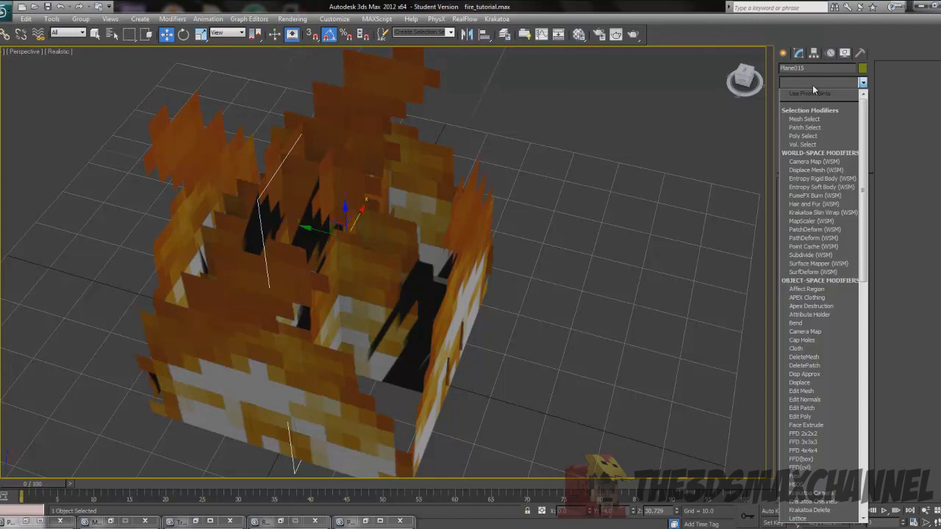
left_click(826, 451)
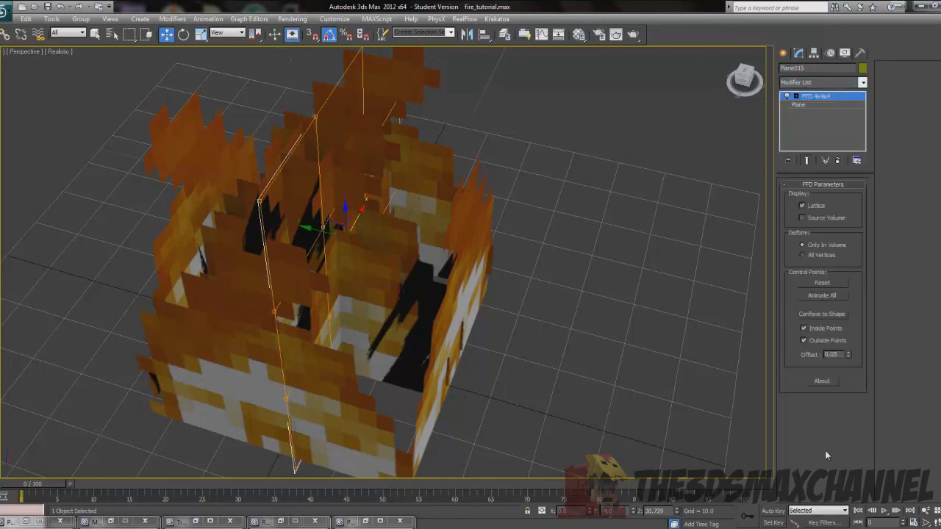
Activate the FFD control points and select the whole top row of the plane's lattice.
mouse_move(537, 312)
middle_mouse_down("alt")
mouse_move(514, 279)
mouse_move(654, 286)
mouse_move(752, 247)
mouse_move(535, 274)
middle_mouse_up("alt")
key("F3")
key("F3")
mouse_move(458, 271)
middle_mouse_down("alt")
mouse_move(471, 262)
mouse_move(496, 311)
mouse_move(459, 306)
mouse_move(629, 311)
middle_mouse_up("alt")
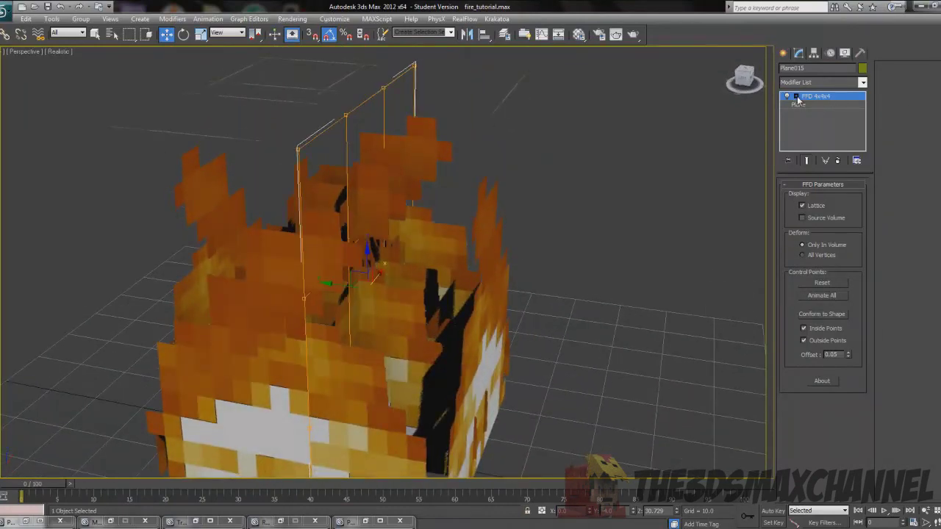
left_click(795, 97)
left_click(805, 104)
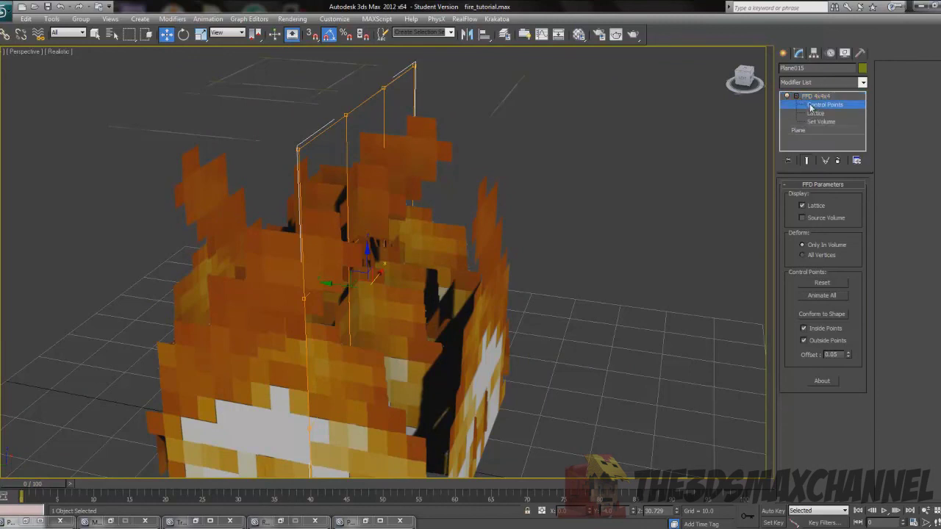
middle_click_drag(491, 200, 502, 186, "alt")
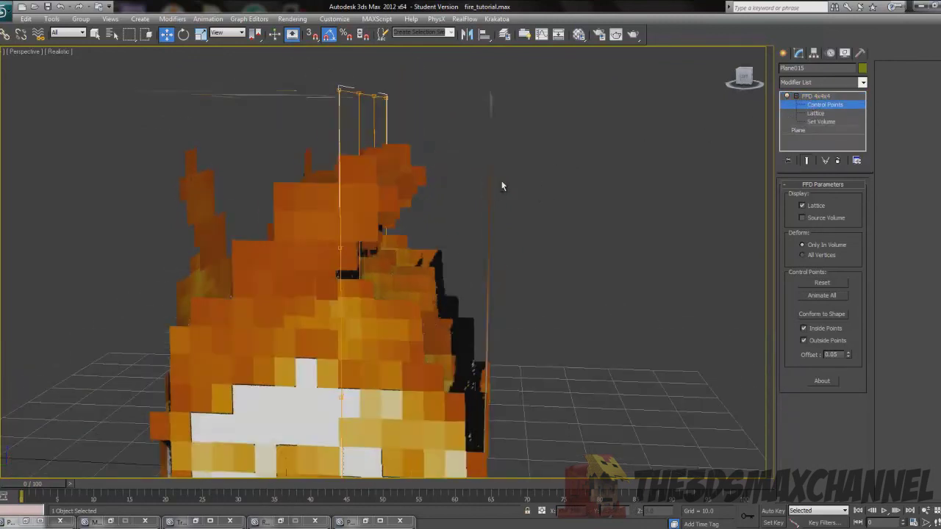
middle_click_drag(271, 139, 254, 155, "alt")
left_click_drag(243, 79, 514, 179)
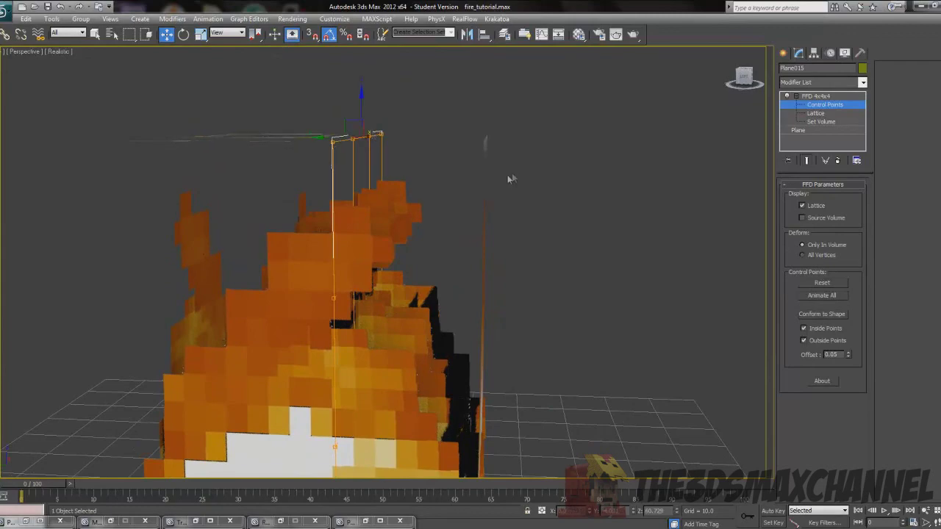
Move the selected top control points in the positive Y direction to bend the plane's upper part sideways.
mouse_move(453, 193)
middle_mouse_down("alt")
mouse_move(454, 203)
mouse_move(487, 179)
mouse_move(479, 169)
mouse_move(475, 176)
middle_mouse_up("alt")
key("F3")
key("F3")
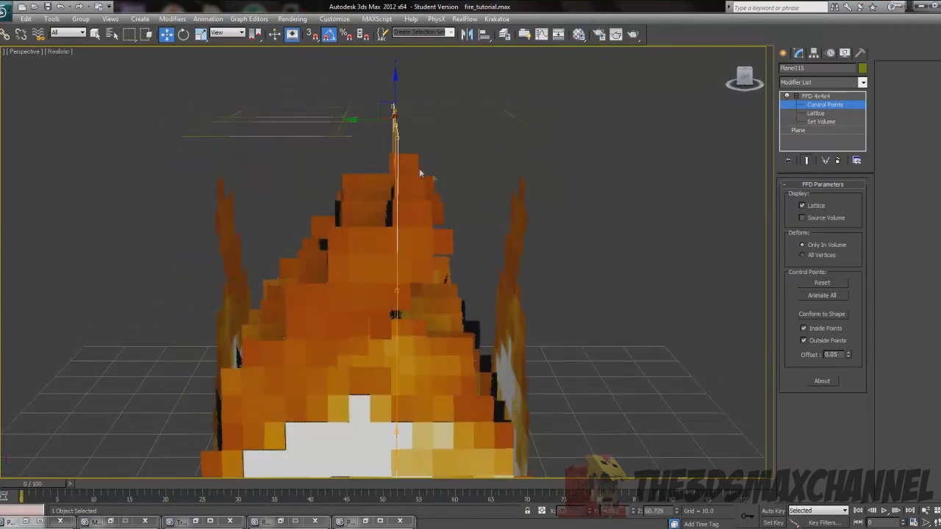
middle_click_drag(416, 166, 449, 194, "alt")
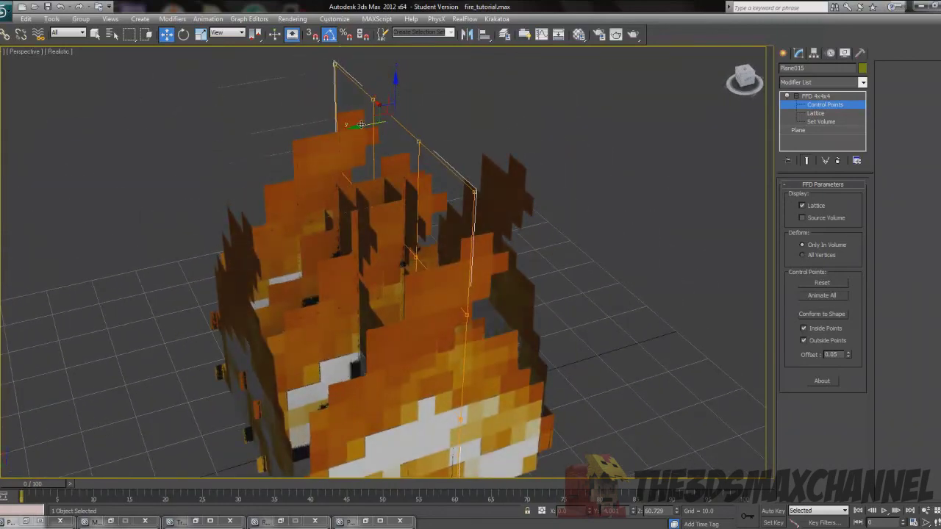
left_click_drag(360, 124, 278, 152)
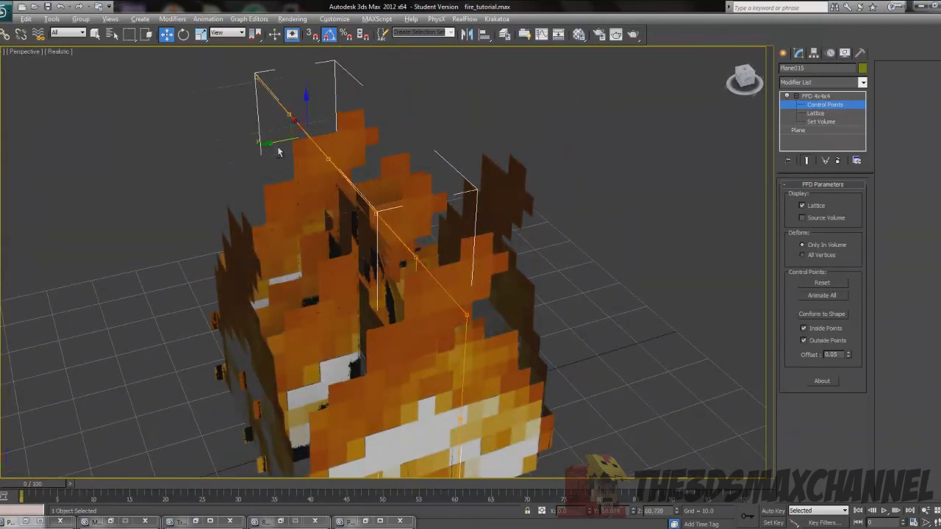
Examine the bent plane and its lattice from several angles in wireframe and realistic display.
mouse_move(278, 151)
middle_mouse_down("alt")
mouse_move(361, 151)
mouse_move(364, 174)
mouse_move(362, 163)
middle_mouse_up("alt")
key("F3")
mouse_move(288, 147)
middle_mouse_down("alt")
mouse_move(295, 154)
mouse_move(274, 141)
middle_mouse_up("alt")
key("F3")
key("F3")
key("F3")
key("F3")
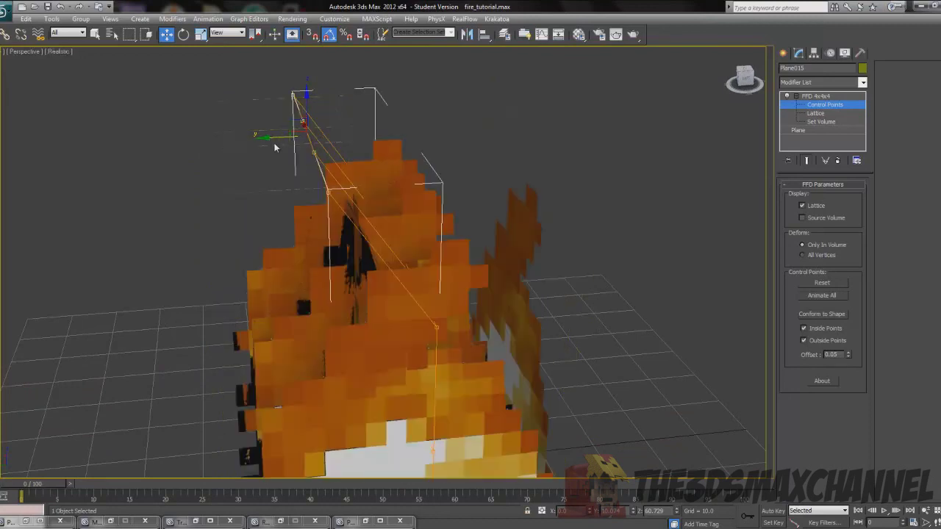
key("F3")
left_click(63, 52)
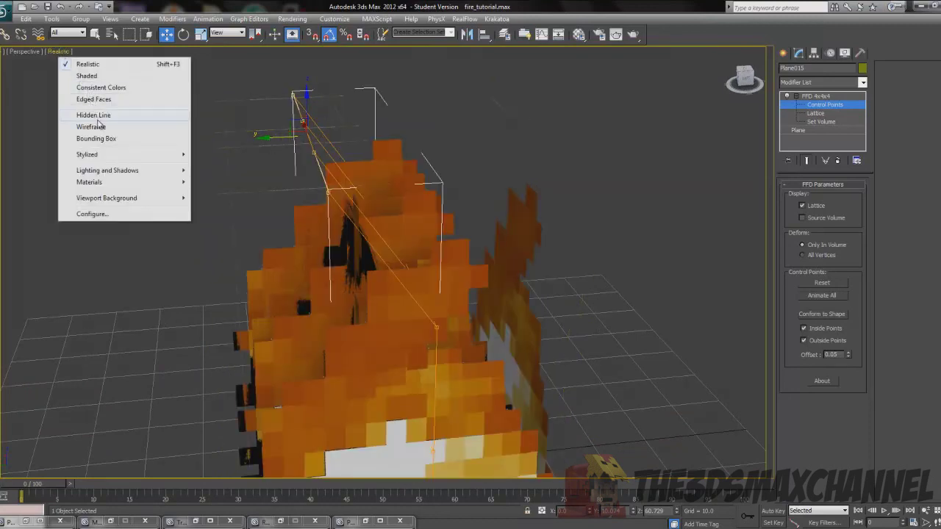
key("F3")
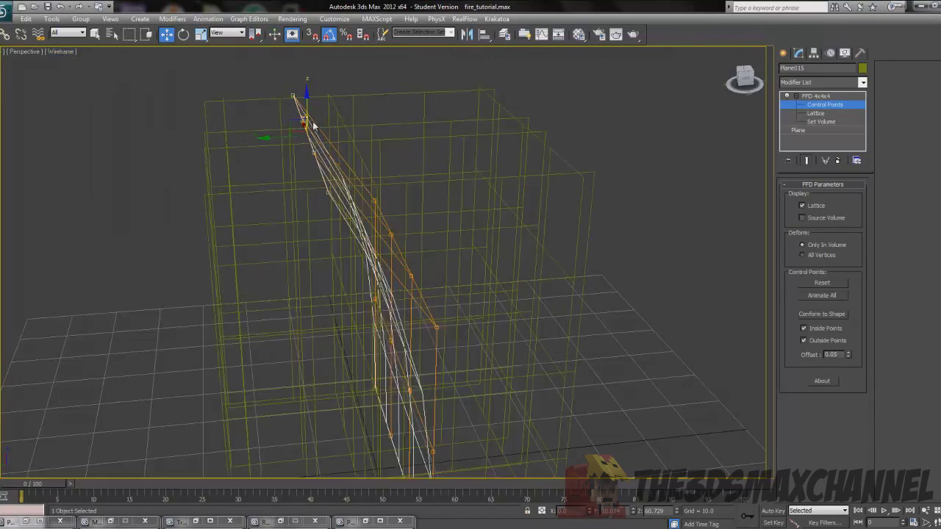
middle_click_drag(328, 131, 305, 103, "alt")
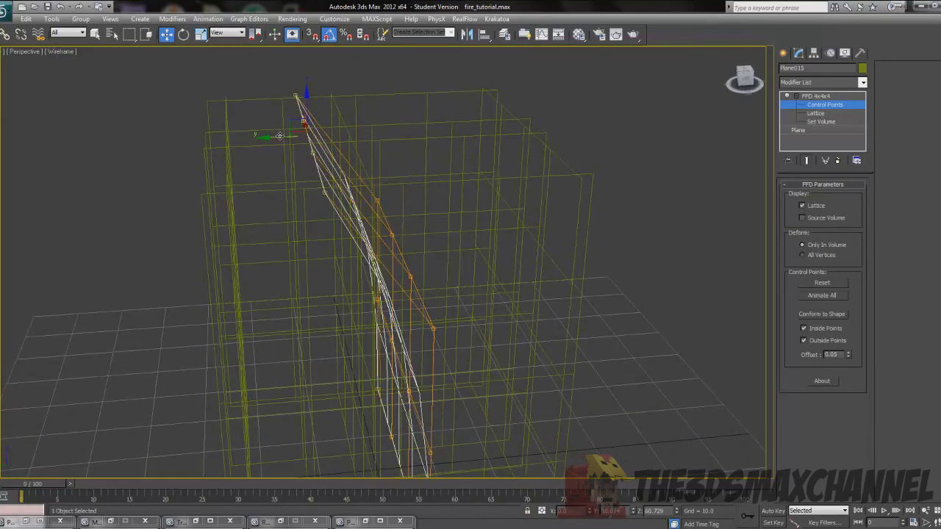
mouse_move(277, 136)
middle_mouse_down("alt")
mouse_move(336, 120)
mouse_move(330, 101)
mouse_move(316, 130)
mouse_move(380, 164)
mouse_move(399, 206)
mouse_move(330, 218)
mouse_move(370, 185)
mouse_move(331, 182)
mouse_move(343, 158)
middle_mouse_up("alt")
key("F3")
middle_click_drag(297, 208, 307, 266, "alt")
middle_click_drag(522, 122, 332, 218, "alt")
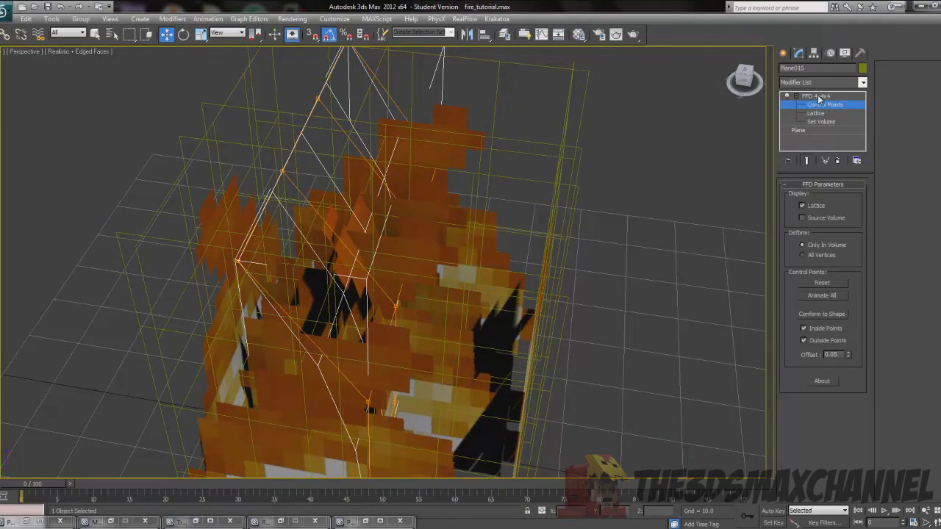
Leave control point editing, select the near-centre plane on the positive Y side, and give it an FFD 4x4x4 modifier with control points active.
left_click(817, 97)
middle_click_drag(647, 186, 307, 225, "alt")
left_click(320, 237)
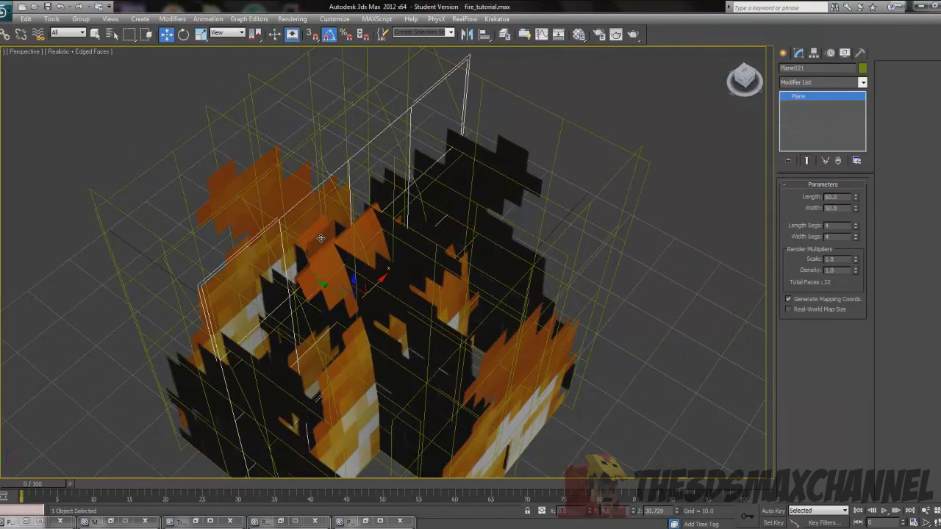
middle_click_drag(375, 232, 500, 193, "alt")
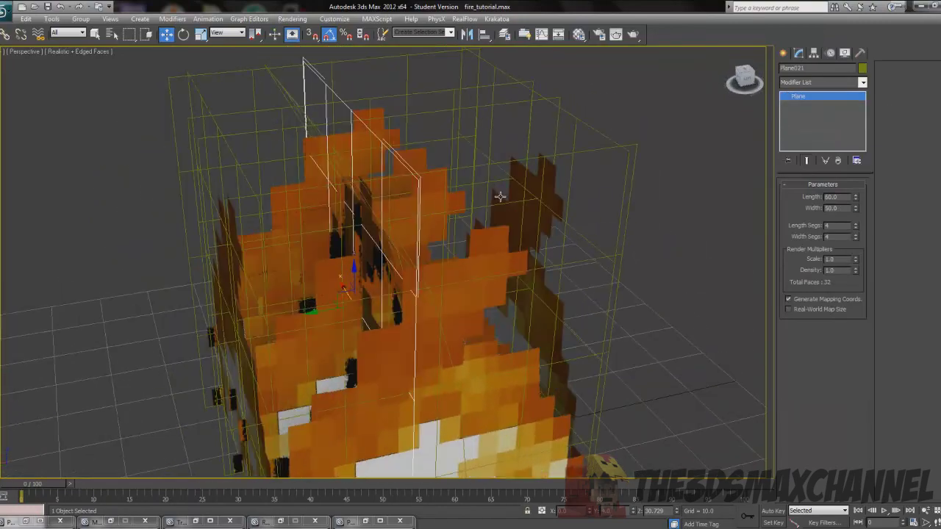
left_click(818, 84)
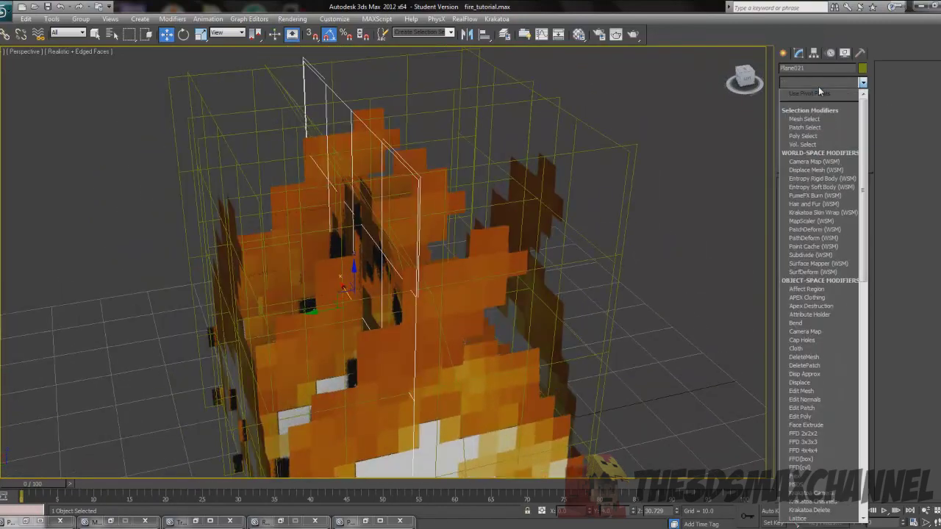
left_click(813, 451)
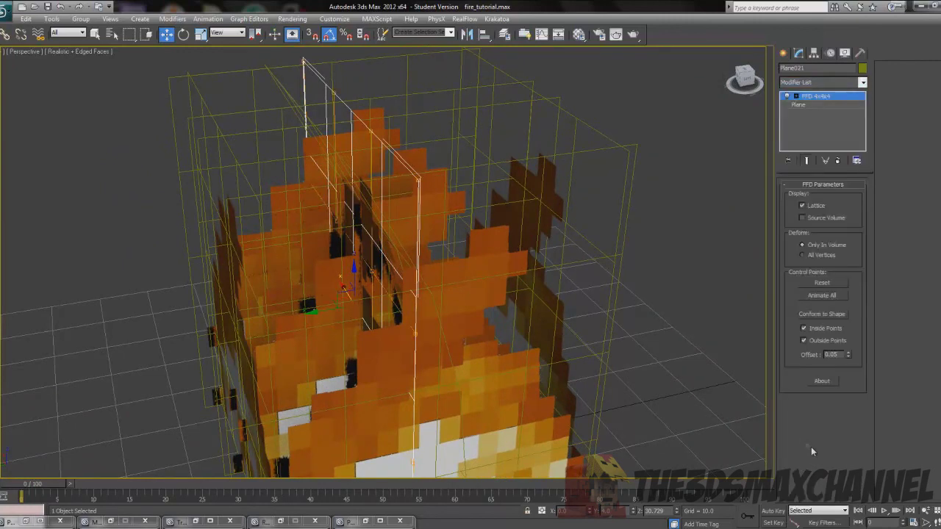
left_click(796, 97)
left_click(821, 105)
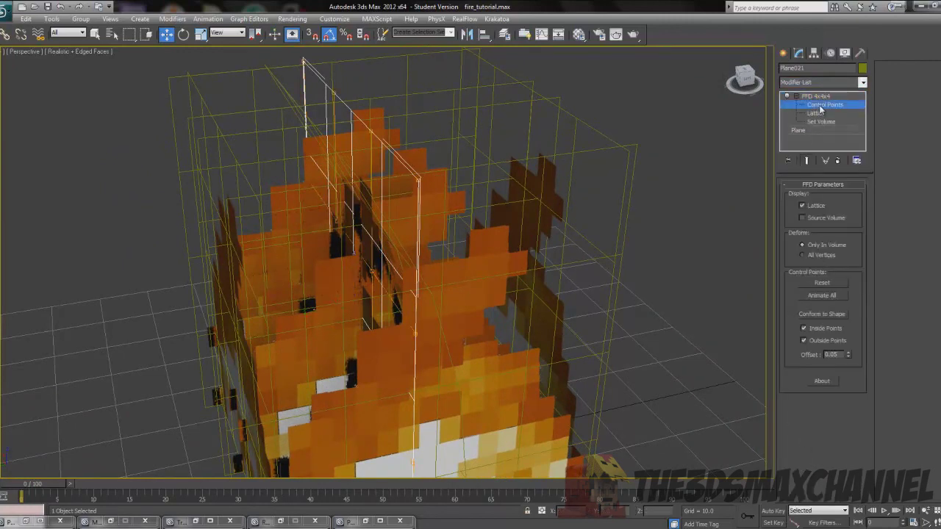
Move the top row of the plane's FFD control points in the negative Y direction, then leave control point editing.
middle_click_drag(443, 214, 301, 74, "alt")
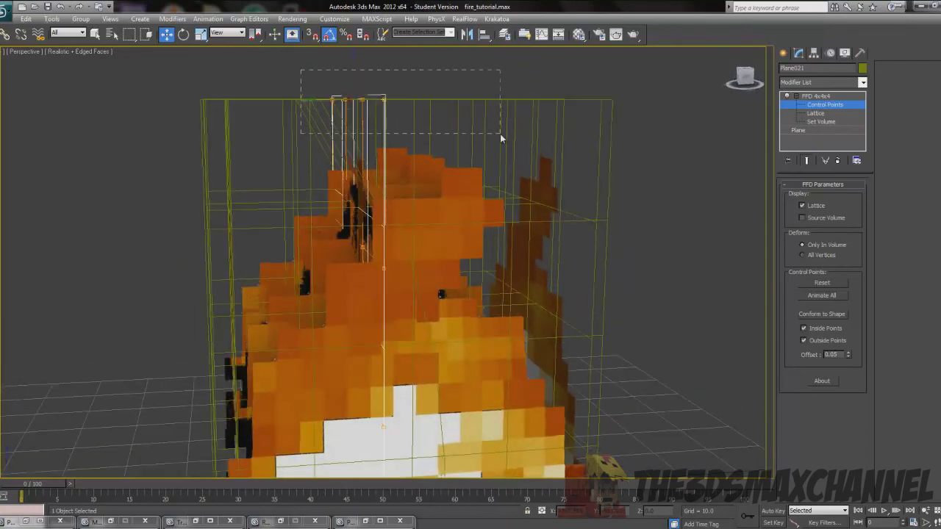
left_click_drag(500, 133, 500, 134)
middle_click_drag(499, 134, 460, 163, "alt")
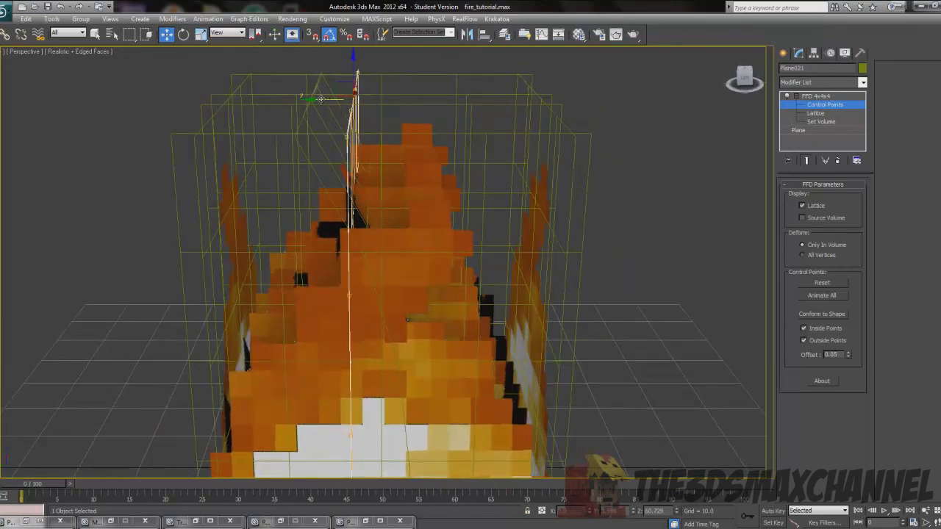
left_click_drag(320, 98, 420, 131)
middle_click_drag(445, 161, 551, 178, "alt")
left_click(816, 96)
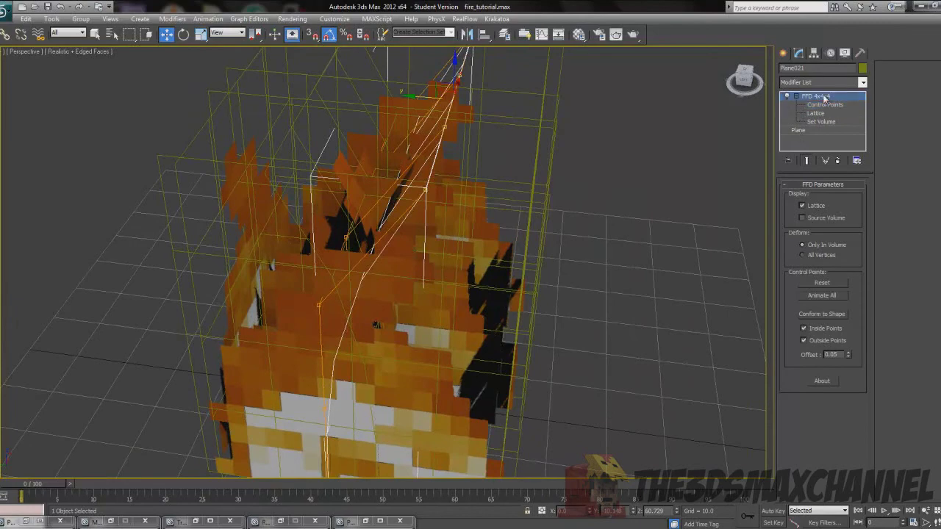
Select the near-centre plane on the negative X side and give it an FFD 4x4x4 modifier.
middle_click_drag(399, 231, 417, 276, "alt")
left_click(381, 246)
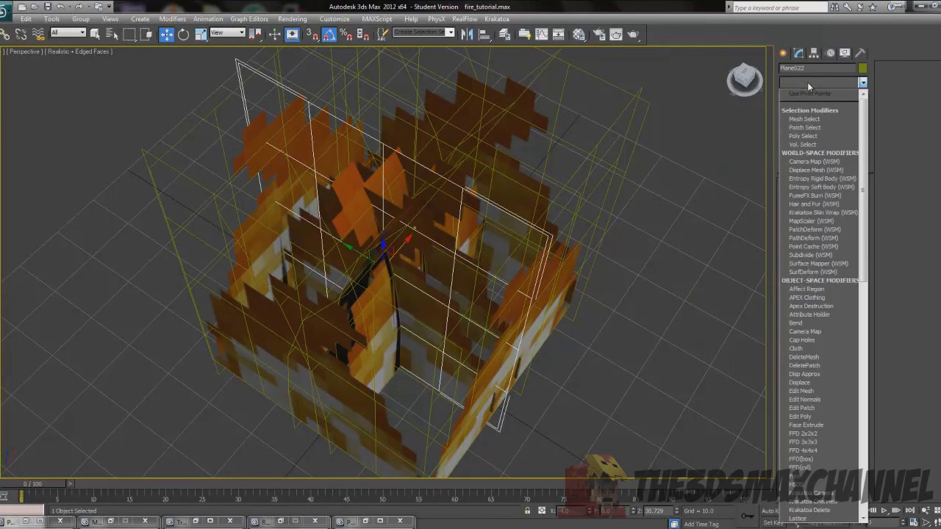
left_click(812, 450)
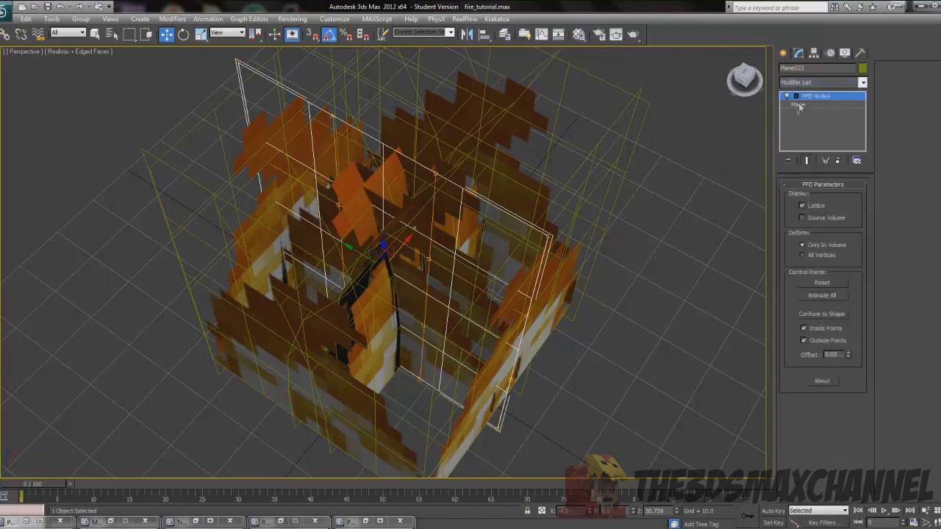
Select the top row of this plane's control points and move them in the positive X direction to bend its upper part.
middle_click_drag(588, 183, 315, 87, "alt")
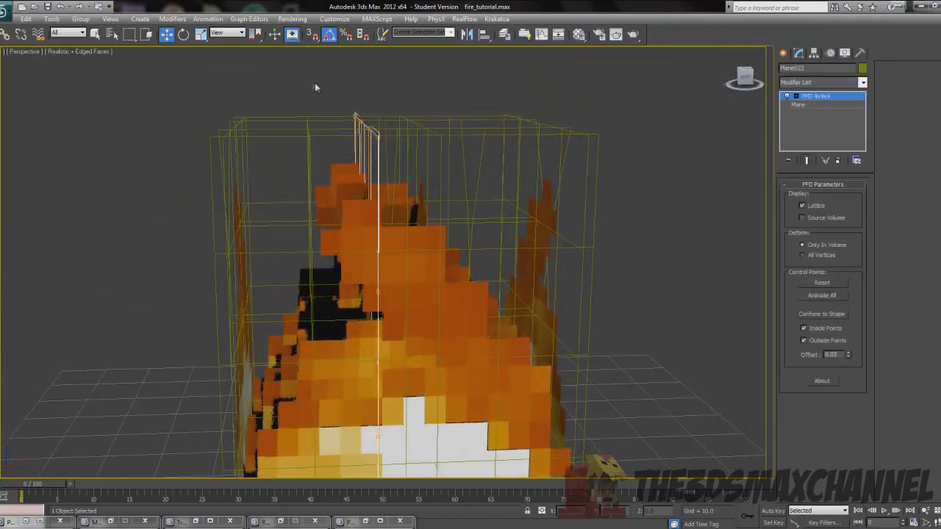
middle_click_drag(423, 129, 420, 138, "alt")
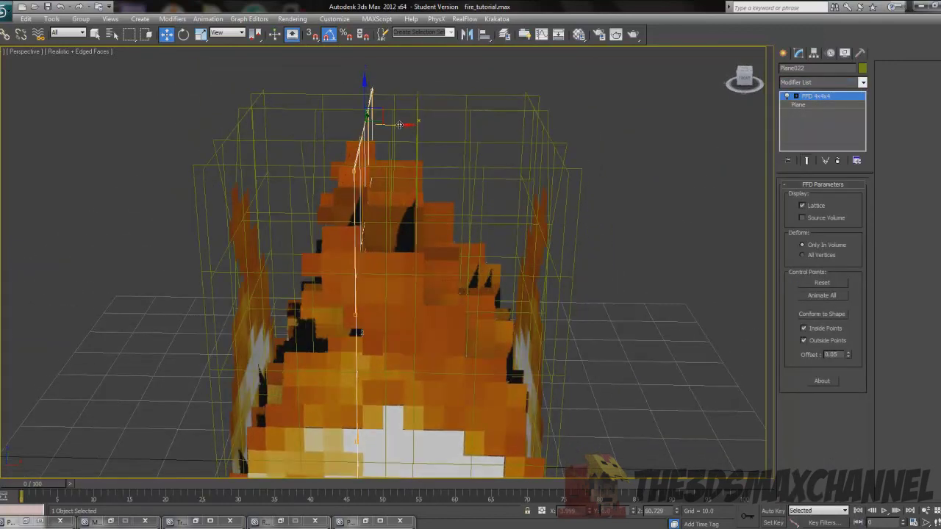
left_click_drag(419, 139, 495, 142)
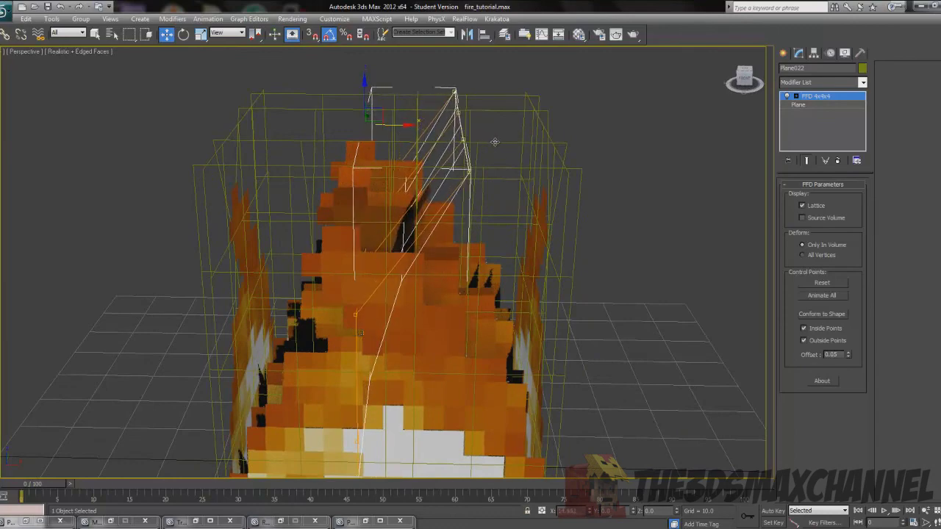
middle_click_drag(496, 143, 531, 167, "alt")
middle_click_drag(588, 162, 504, 179, "alt")
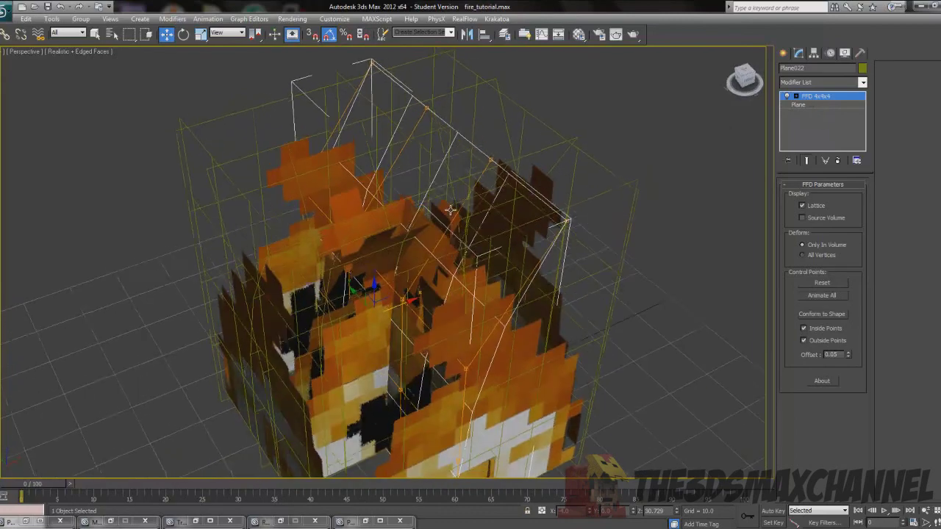
Select the near-centre plane on the positive X side and give it an FFD 4x4x4 modifier.
left_click(433, 218)
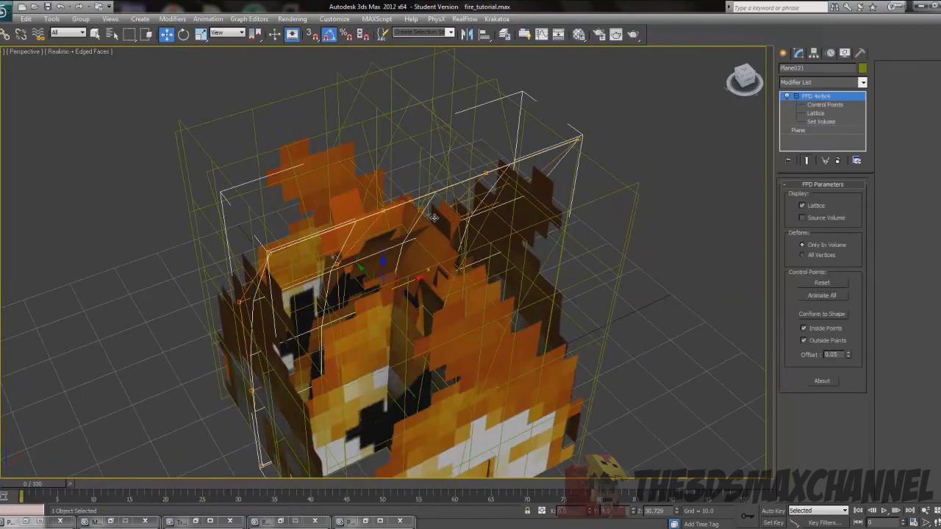
middle_click_drag(433, 218, 448, 230, "alt")
left_click(447, 229)
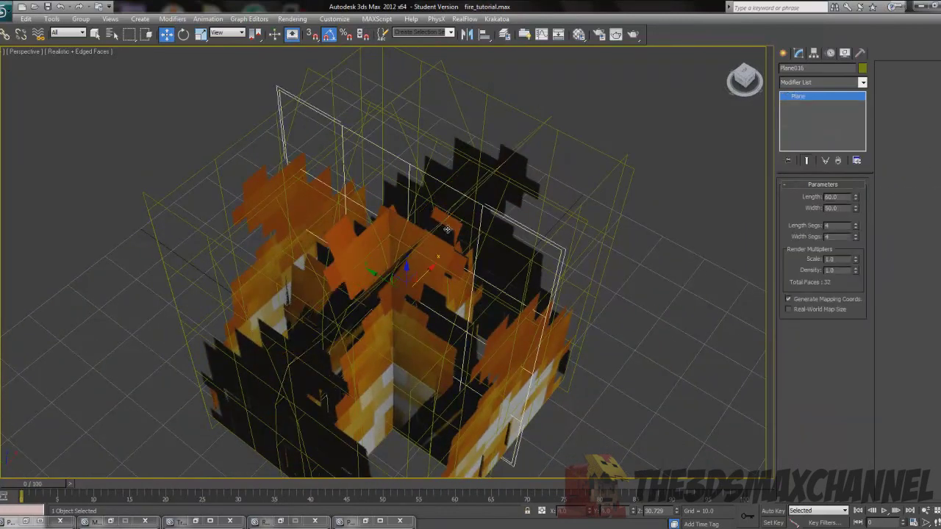
left_click(816, 84)
left_click(839, 455)
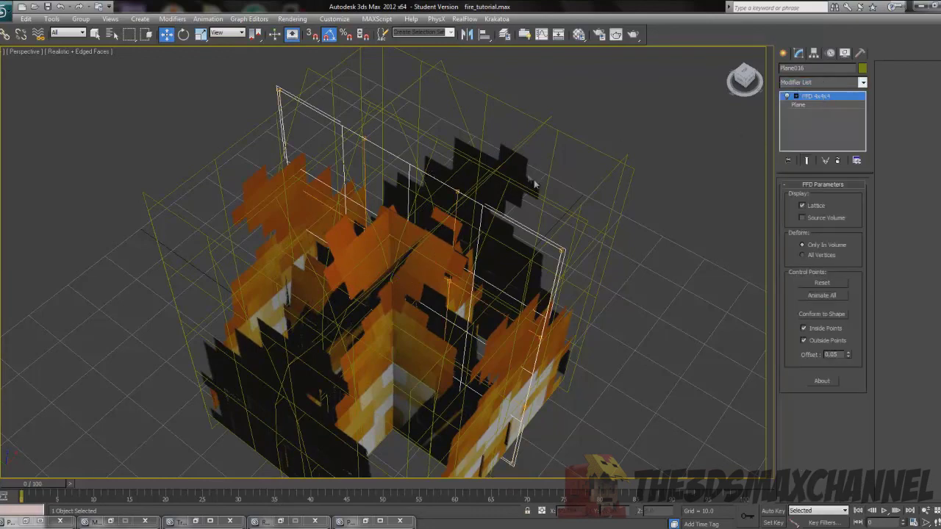
Select the top row of this plane's control points and move them in the negative X direction across the flame's centre.
middle_click_drag(471, 242, 370, 95, "alt")
left_click_drag(341, 72, 336, 111)
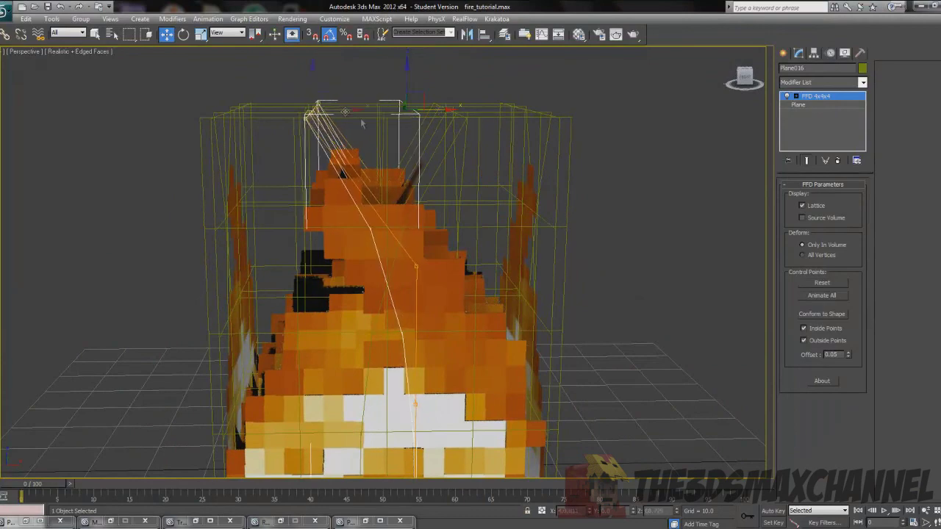
middle_click_drag(382, 220, 419, 305, "alt")
Hide the edged faces and play back the fire animation to examine the four bent inner planes.
key("F4")
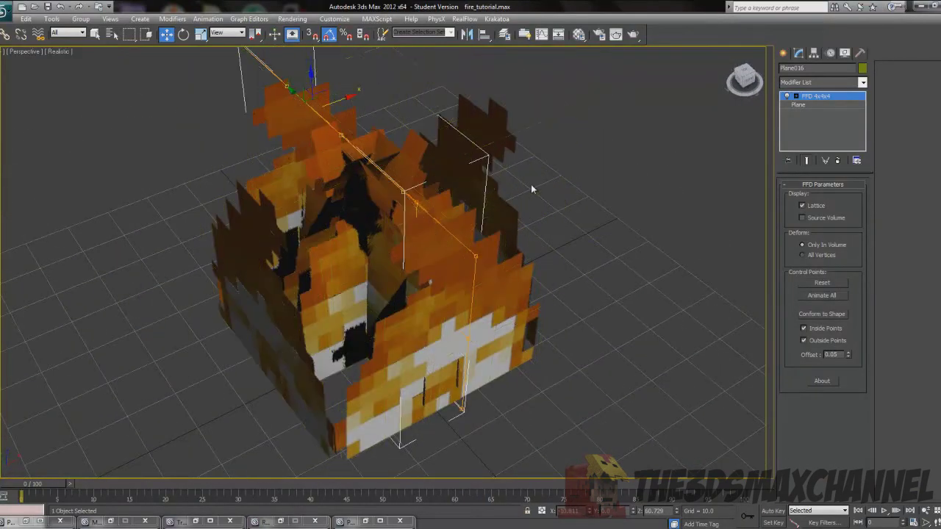
key("/")
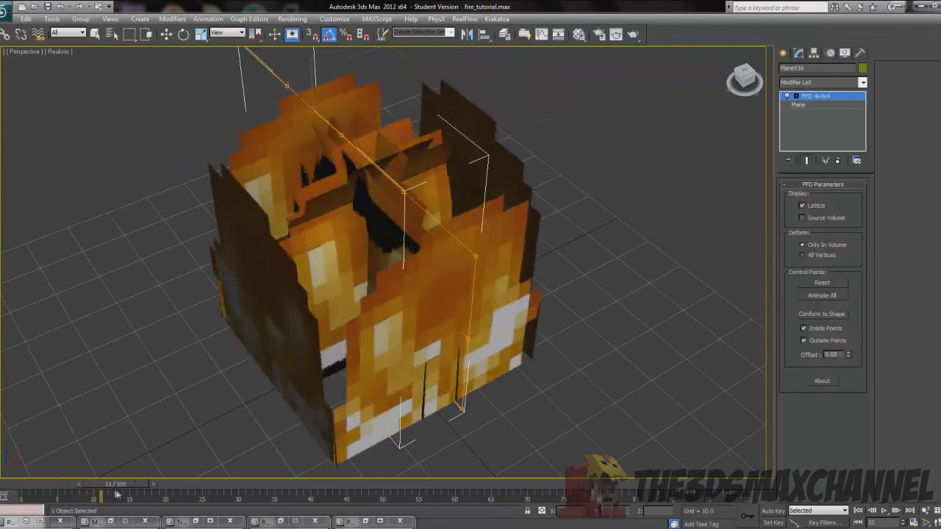
key("/")
middle_click_drag(445, 279, 546, 280, "alt")
Leave control point editing, select the outer plane on the negative X side, and give it an FFD 4x4x4 modifier.
left_click(802, 98)
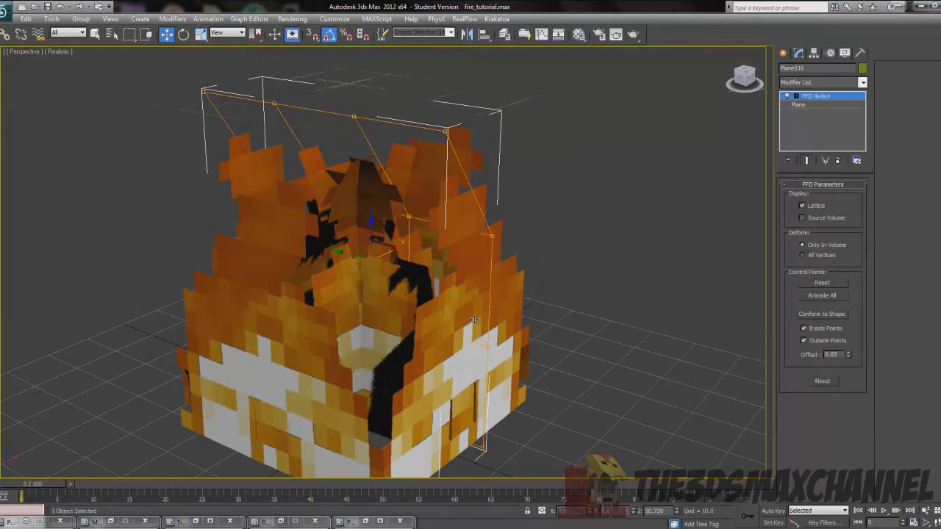
middle_click_drag(511, 273, 547, 272, "alt")
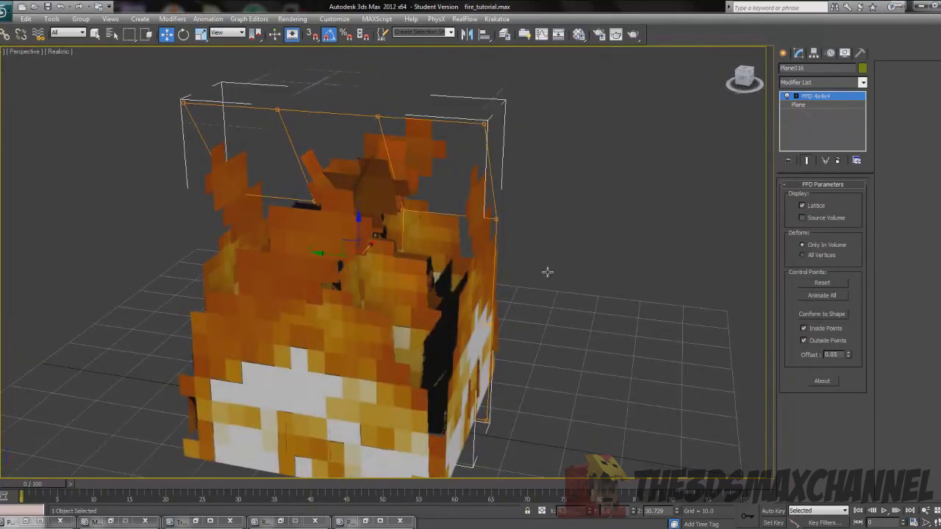
left_click(361, 278)
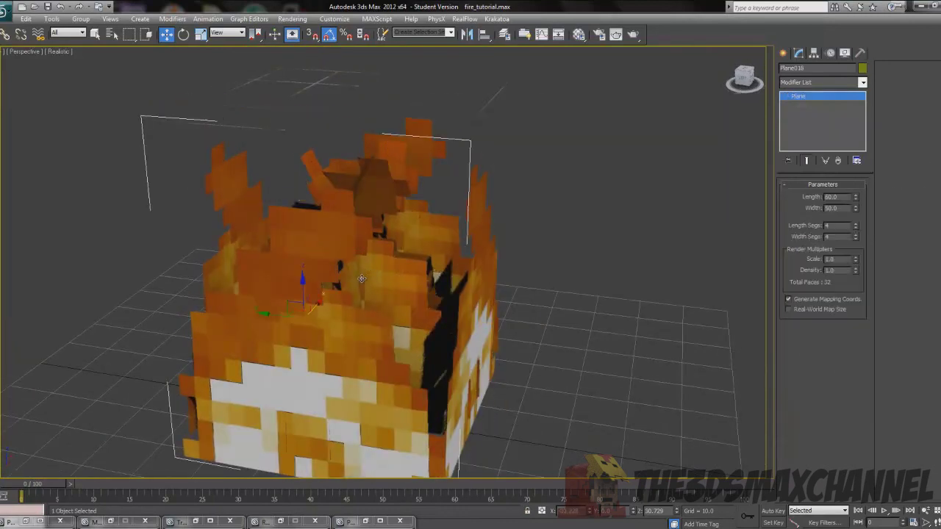
middle_click_drag(316, 332, 316, 326, "alt")
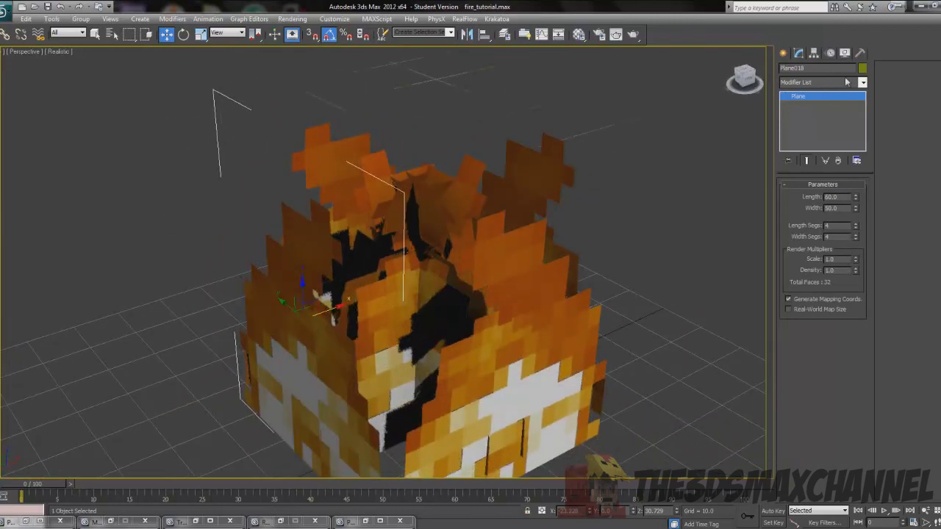
left_click(805, 84)
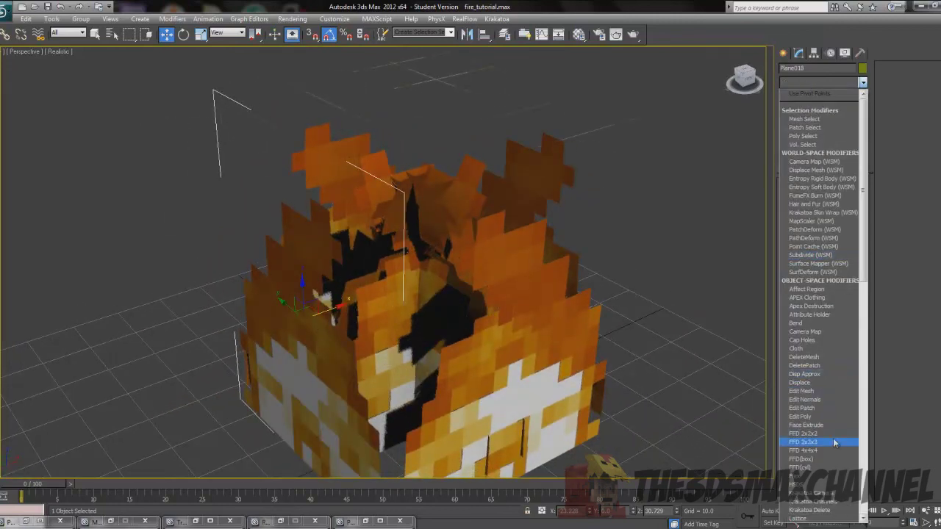
left_click(802, 450)
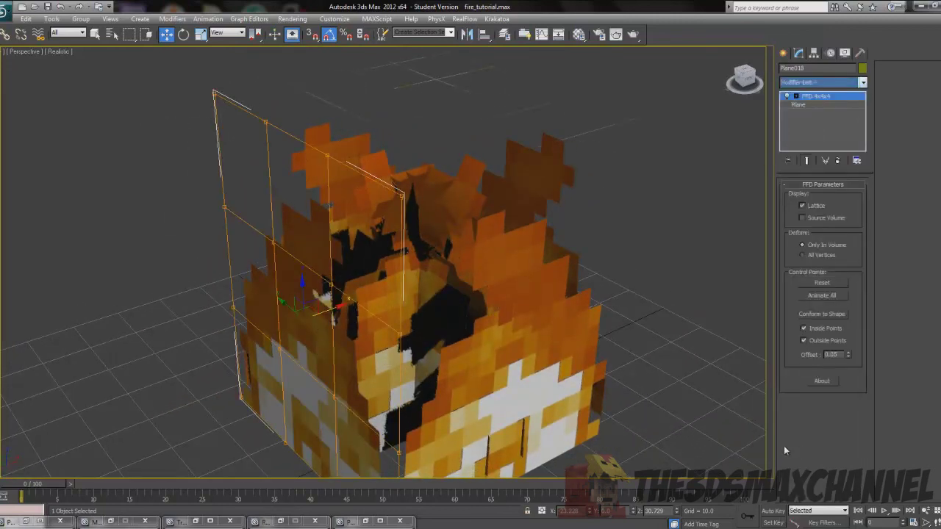
Move the outer plane's top control points in the positive X direction to lean it inward, and show edged faces again.
left_click(810, 96)
middle_click_drag(536, 243, 533, 214, "alt")
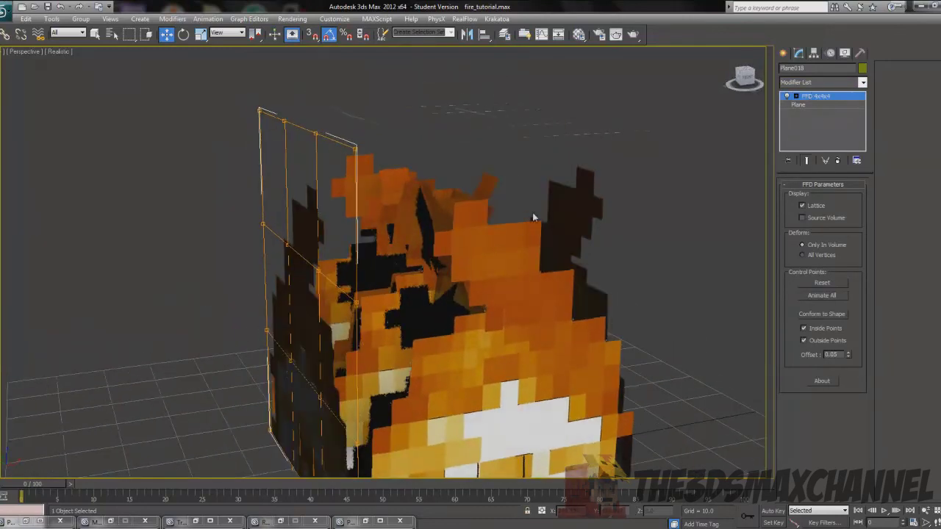
left_click(796, 96)
left_click(796, 97)
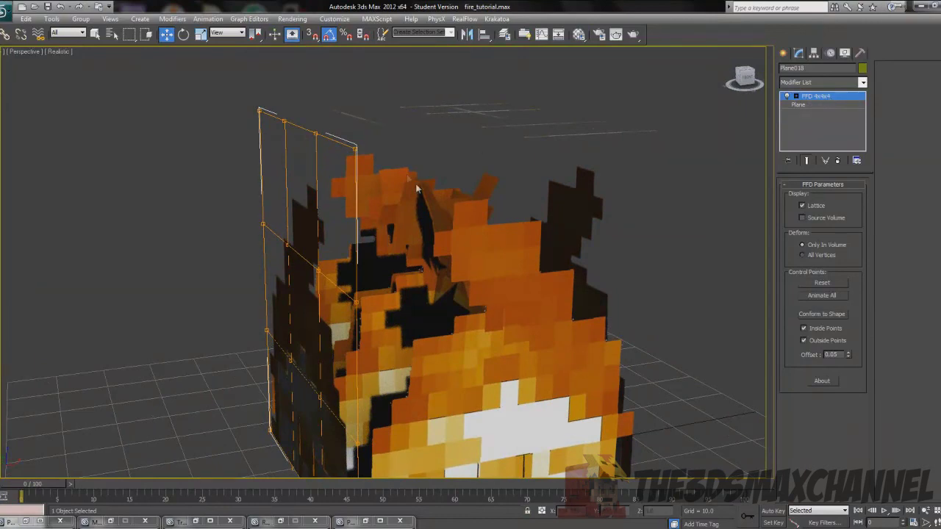
left_click_drag(393, 175, 406, 177)
middle_click_drag(406, 178, 387, 133, "alt")
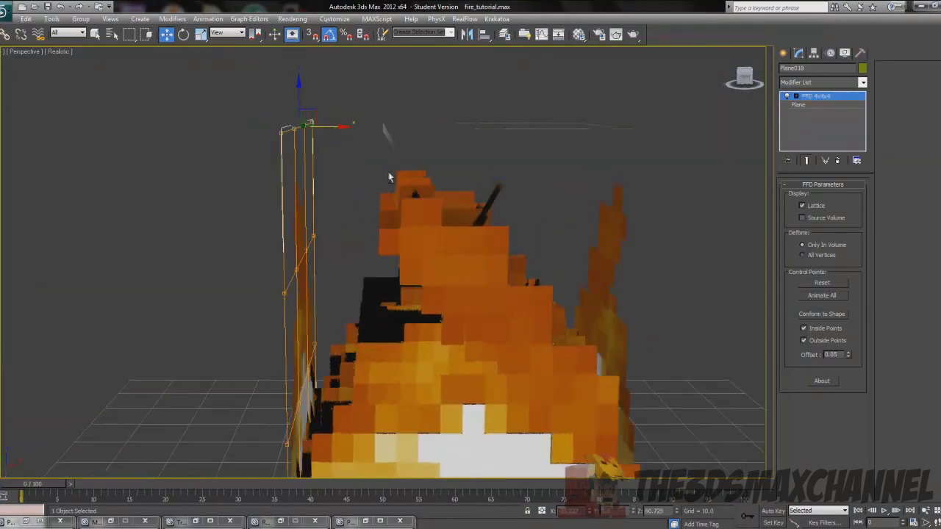
left_click_drag(342, 129, 380, 138)
key("F4")
mouse_move(384, 137)
middle_mouse_down("alt")
mouse_move(390, 158)
mouse_move(409, 167)
mouse_move(374, 132)
middle_mouse_up("alt")
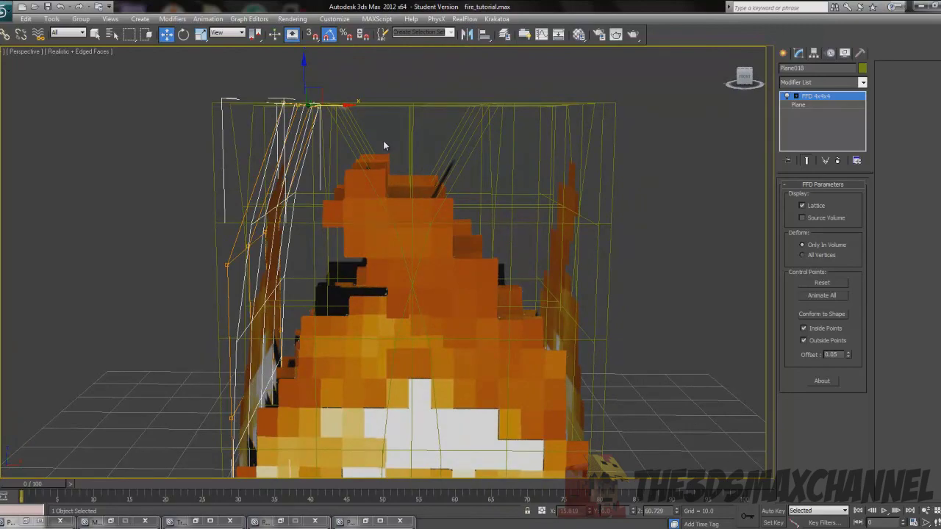
middle_click_drag(383, 145, 412, 151, "alt")
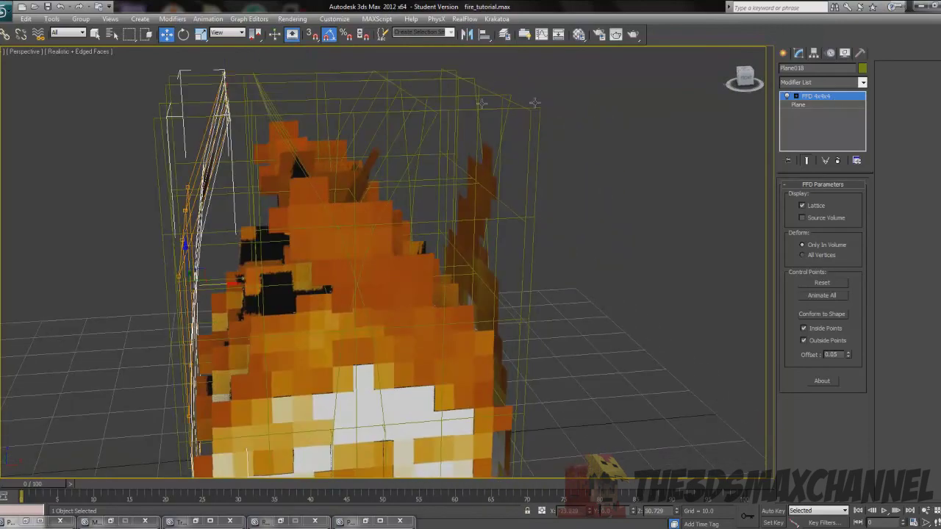
Select the outer plane on the negative Y side and give it an FFD 4x4x4 modifier.
left_click(481, 175)
middle_click_drag(481, 174, 529, 188, "alt")
left_click(823, 83)
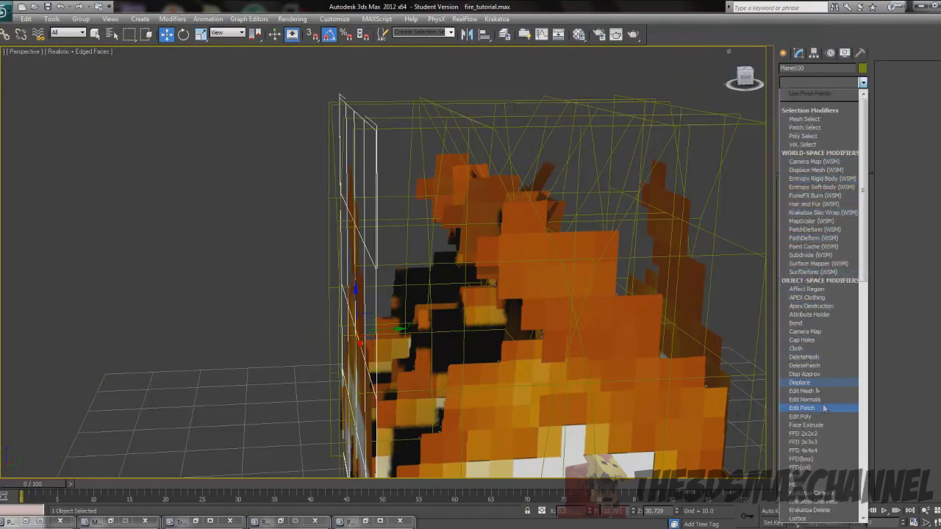
left_click(816, 450)
Select the top row of this outer plane's control points and move them in the positive Y direction to lean it inward.
middle_click_drag(458, 218, 561, 119, "alt")
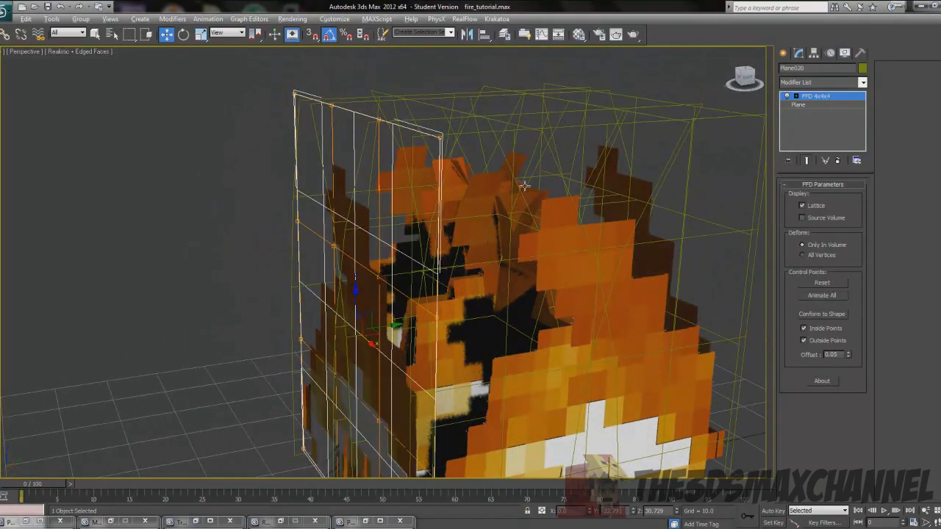
middle_click_drag(525, 186, 426, 117, "alt")
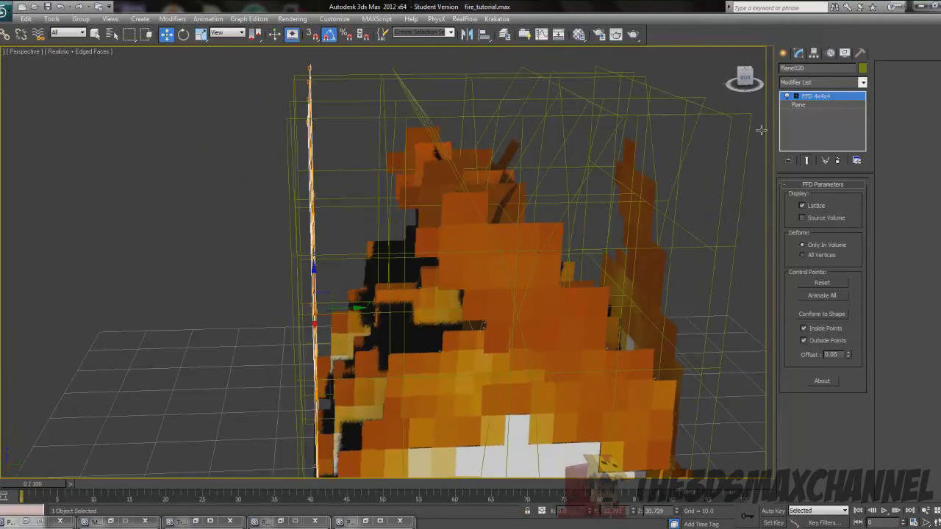
middle_click_drag(600, 127, 668, 116, "alt")
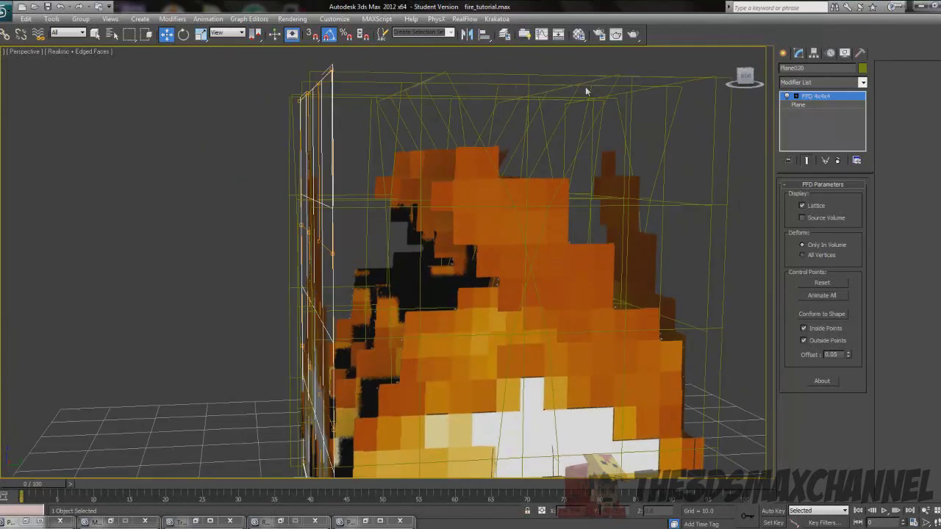
left_click_drag(321, 101, 331, 97)
middle_click_drag(377, 110, 353, 118, "alt")
left_click_drag(235, 67, 366, 111)
mouse_move(366, 111)
middle_mouse_down("alt")
mouse_move(560, 107)
mouse_move(360, 95)
middle_mouse_up("alt")
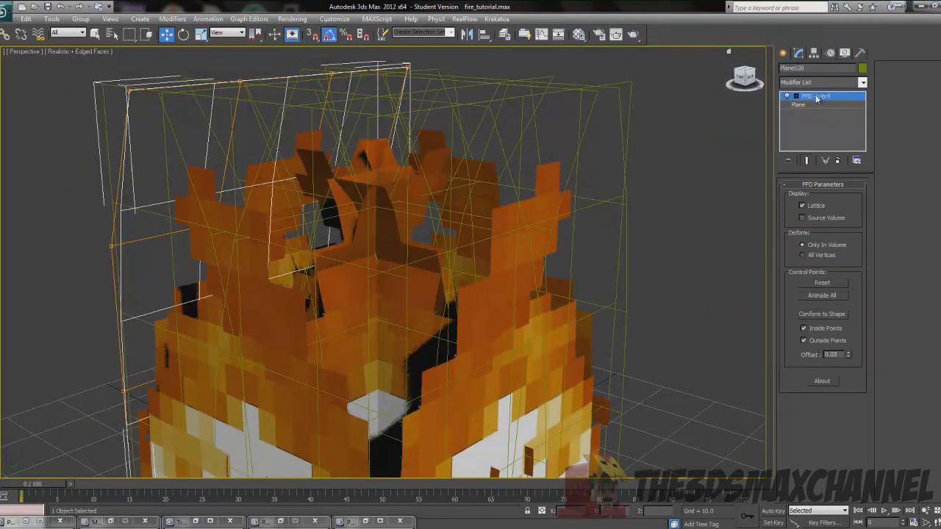
Select the outer plane on the positive X side and give it an FFD 4x4x4 modifier.
left_click_drag(216, 300, 154, 355)
middle_click_drag(280, 312, 327, 259, "alt")
left_click(300, 251)
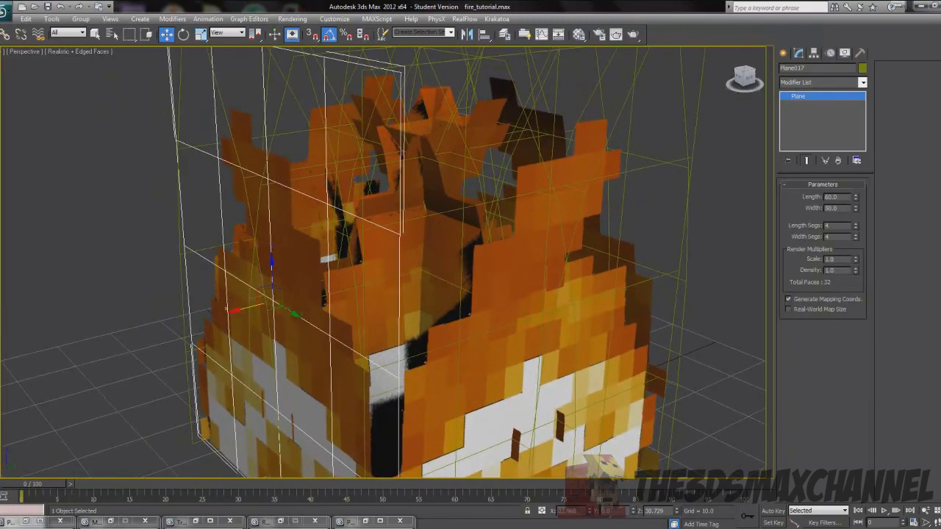
scroll(521, 238, "down", 8)
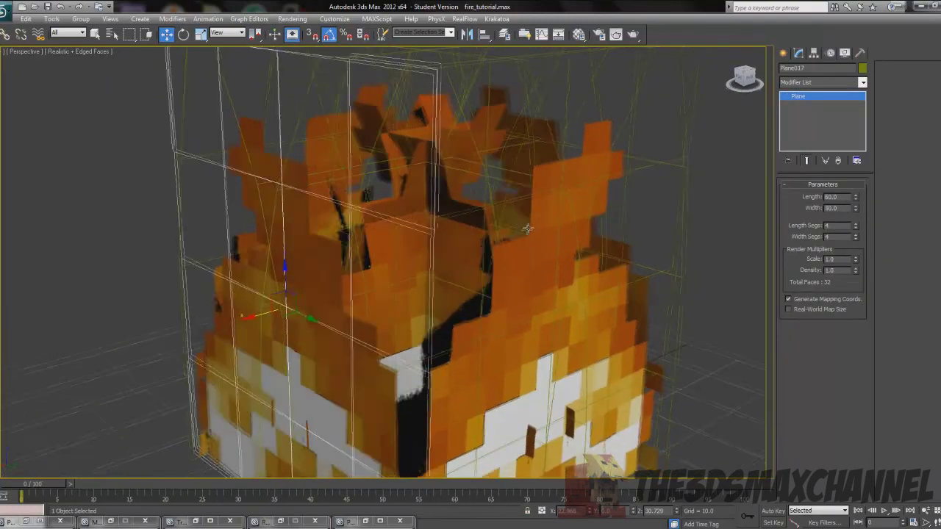
left_click(813, 84)
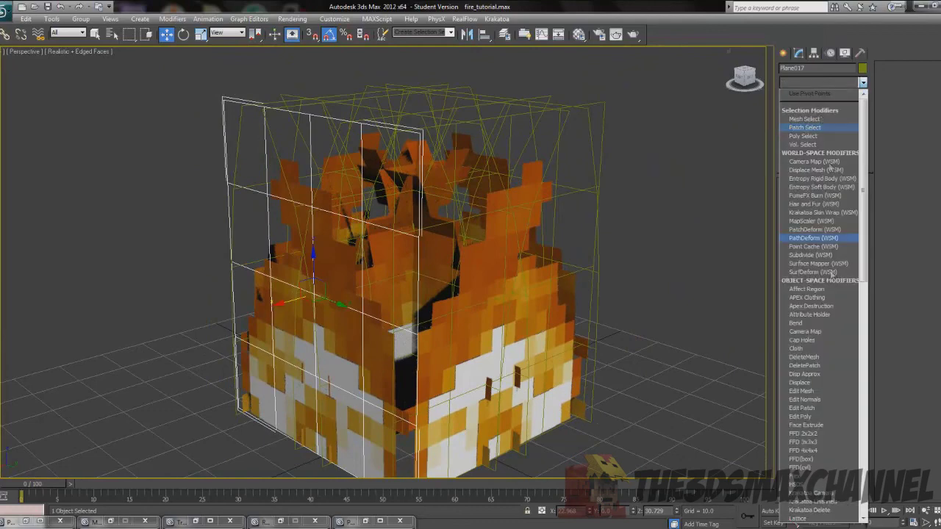
left_click(807, 448)
middle_click_drag(425, 208, 316, 183, "alt")
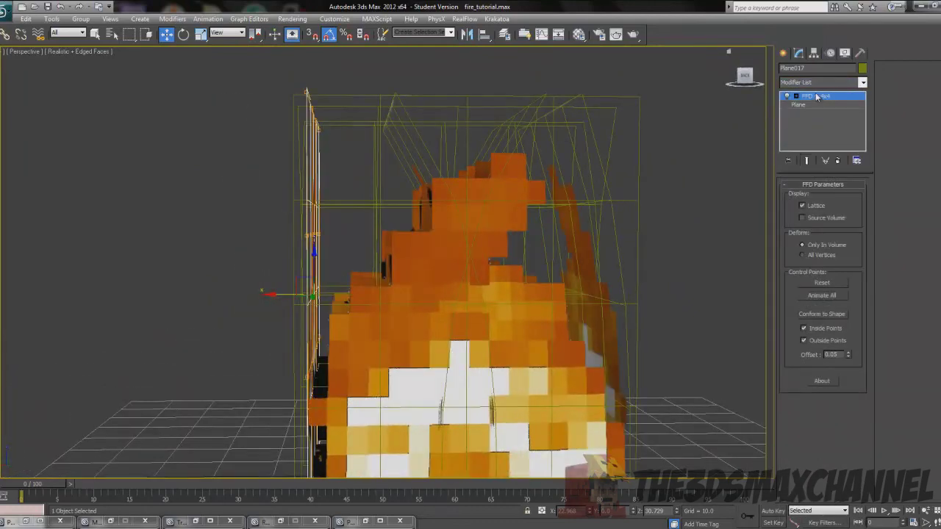
Select the top row of this outer plane's control points and move them in the negative X direction to lean it inward.
left_click_drag(370, 158, 371, 158)
middle_click_drag(371, 157, 388, 161, "alt")
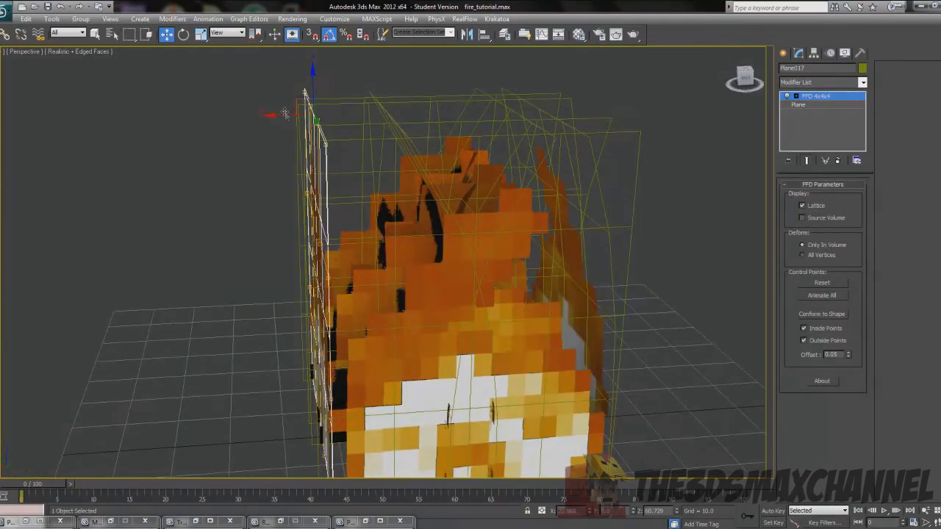
left_click_drag(288, 115, 333, 115)
middle_click_drag(333, 115, 353, 368, "alt")
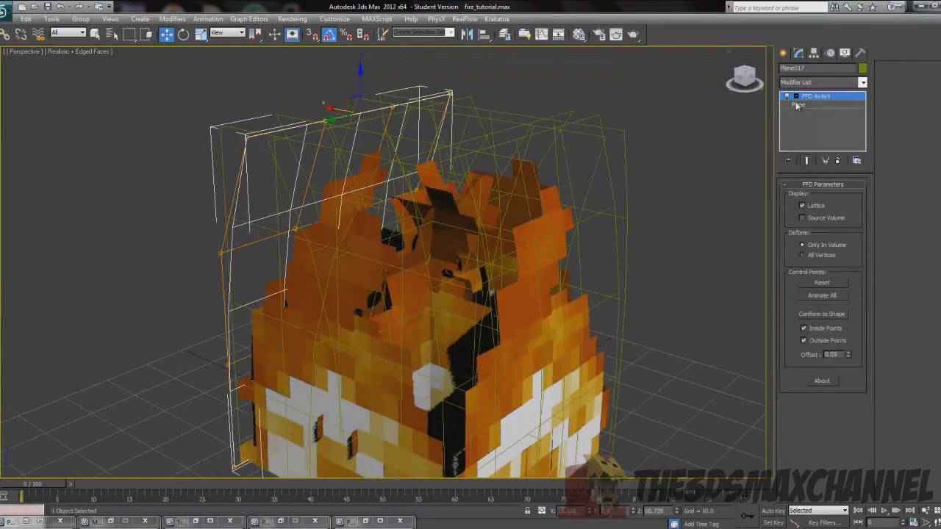
Select the last undeformed outer plane, on the positive Y side, and give it an FFD 4x4x4 modifier.
middle_click_drag(322, 407, 261, 326, "alt")
left_click(284, 329)
scroll(258, 323, "down", 4)
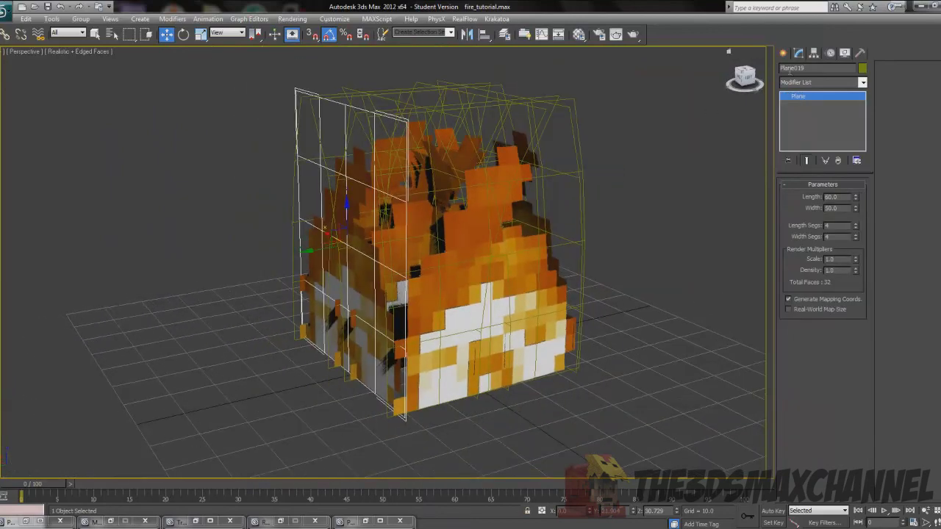
left_click(812, 84)
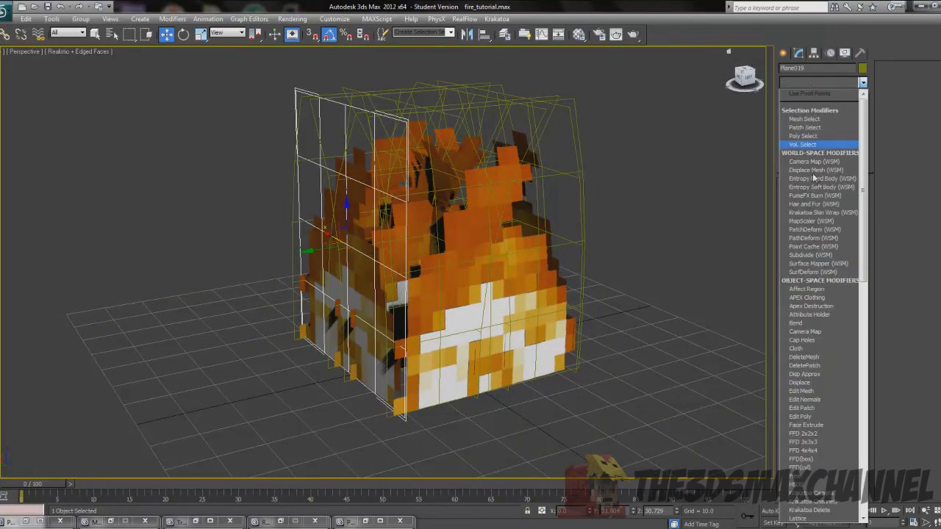
left_click(817, 450)
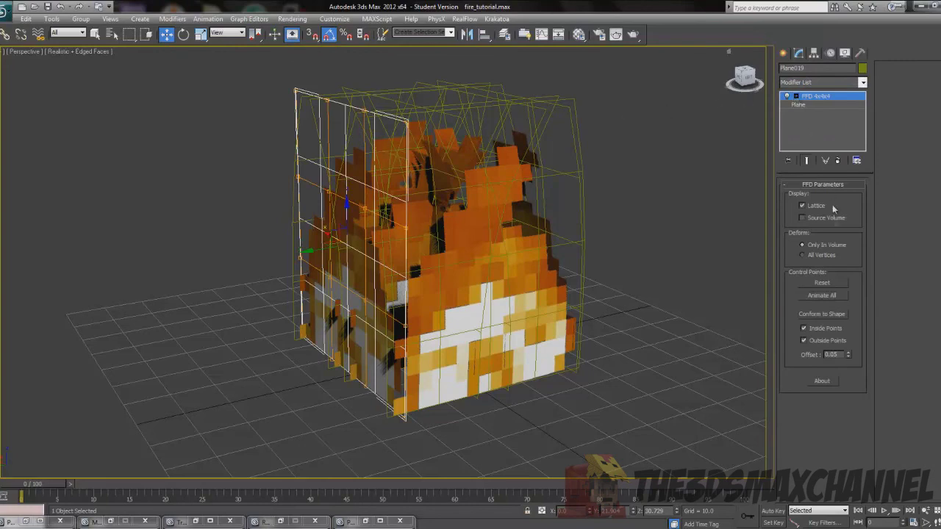
Move the top row of this plane's FFD control points in the negative Y direction to lean it inward, and leave control-point editing.
left_click(795, 96)
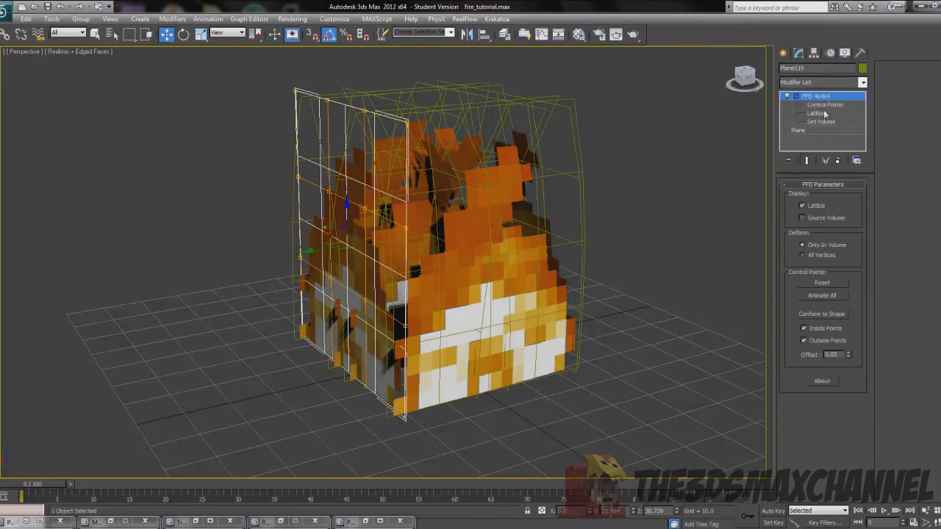
left_click(824, 104)
middle_click_drag(622, 116, 446, 106, "alt")
left_click_drag(393, 126, 393, 126)
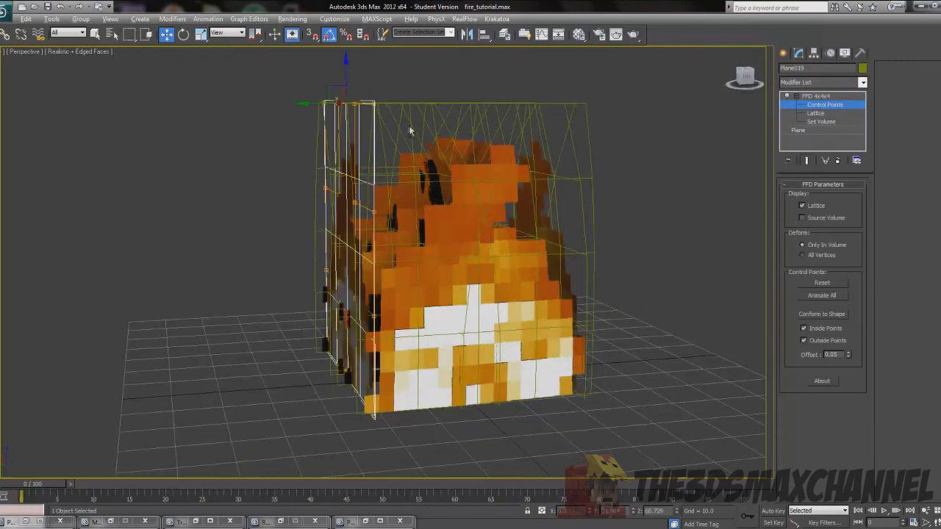
middle_click_drag(393, 127, 330, 108, "alt")
left_click_drag(330, 108, 325, 105)
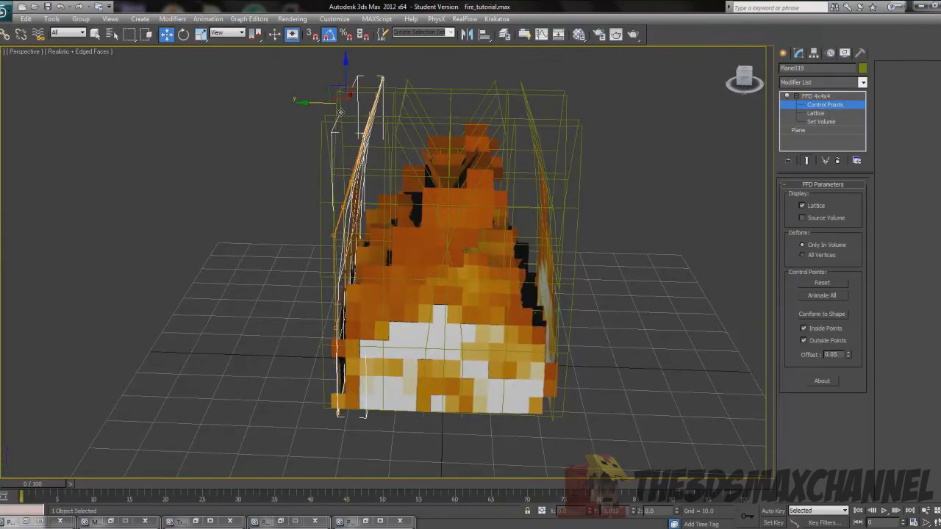
middle_click_drag(326, 105, 661, 127, "alt")
left_click(816, 97)
Turn off edged faces, render the perspective view of the bent fire planes, and minimize the rendered frame window.
middle_click_drag(481, 142, 563, 136, "alt")
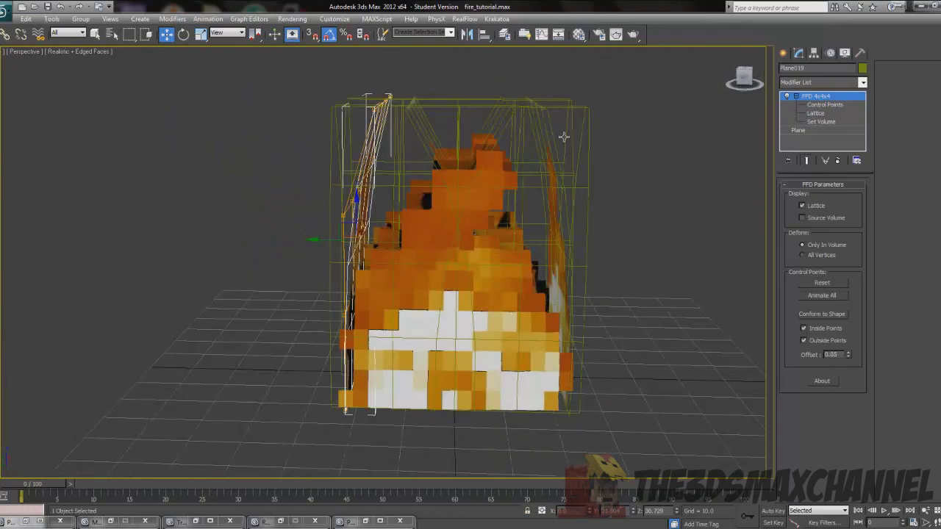
key("F4")
middle_click_drag(458, 193, 628, 203, "alt")
left_click(292, 18)
left_click(303, 28)
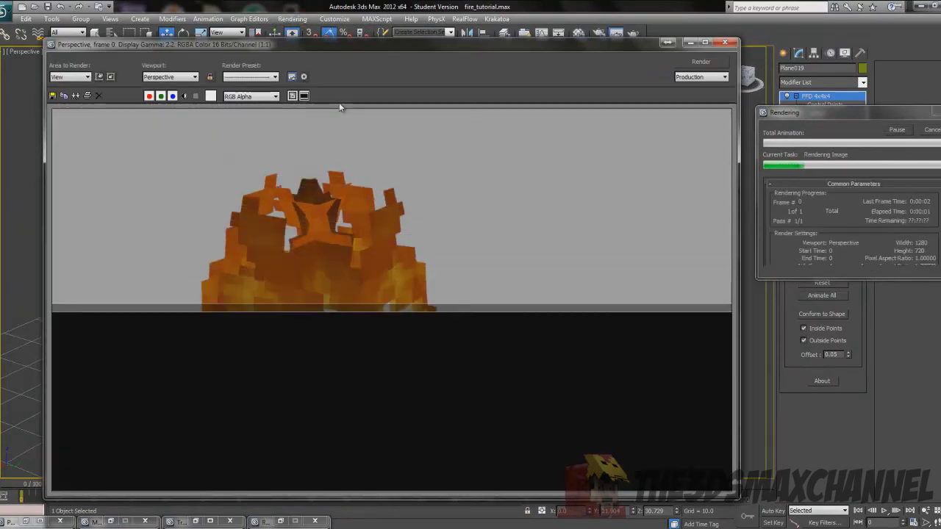
left_click(691, 42)
middle_click_drag(407, 197, 506, 242, "alt")
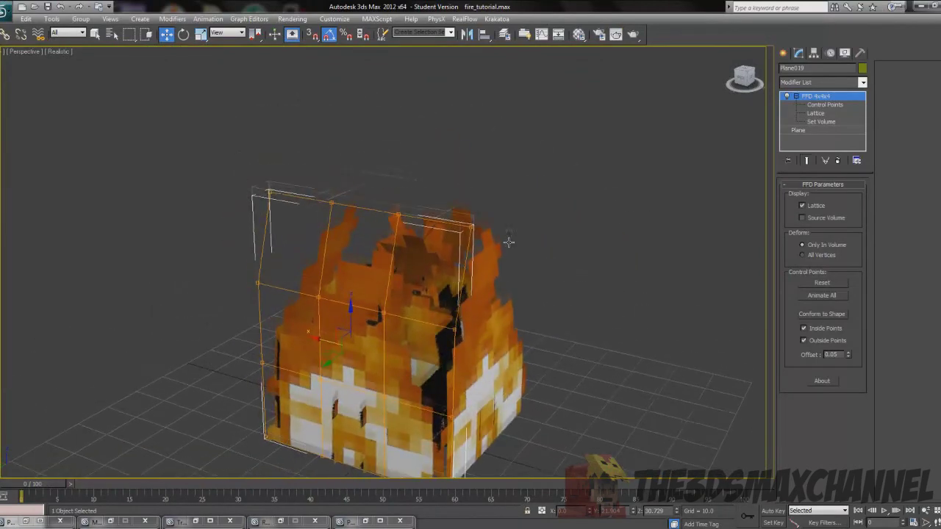